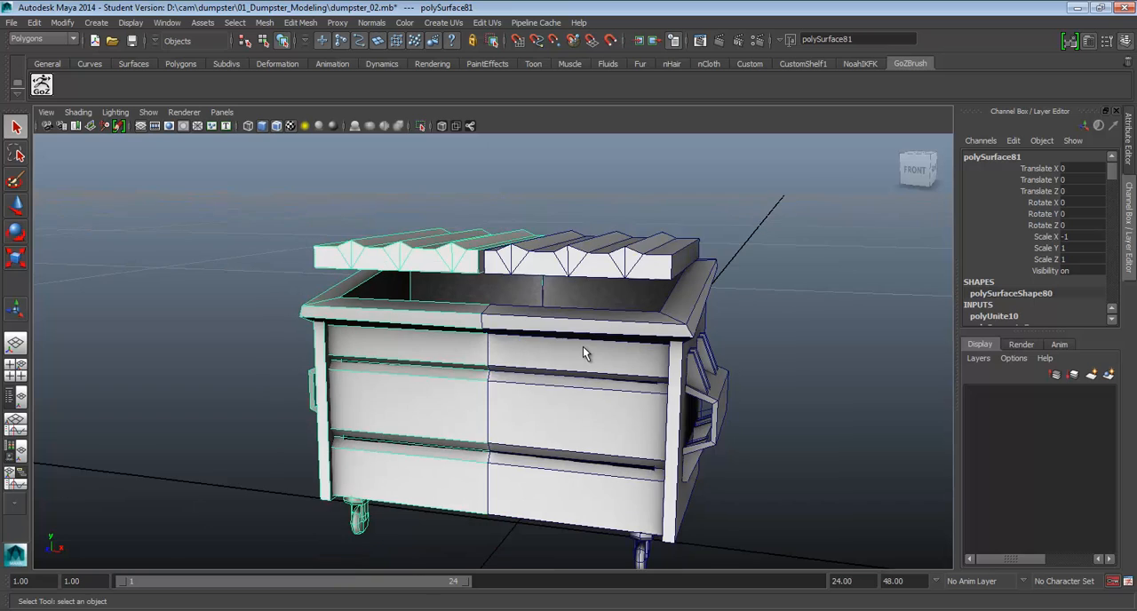
Delete the mirrored half of the dumpster that has Scale X set to -1
left_click(581, 365)
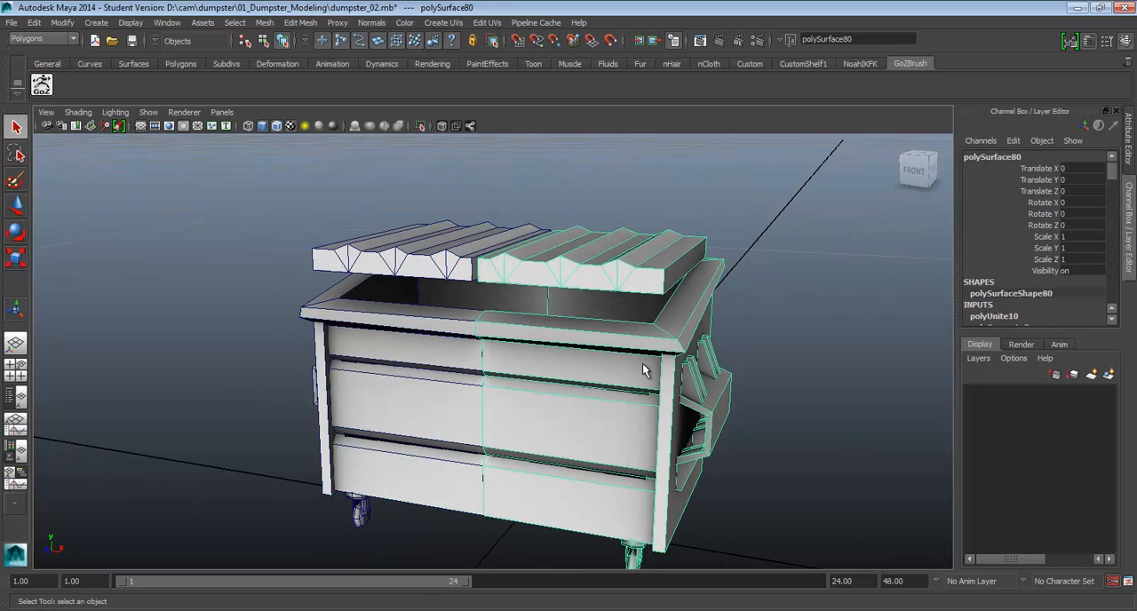
scroll(652, 363, "down", 1)
left_click(394, 338)
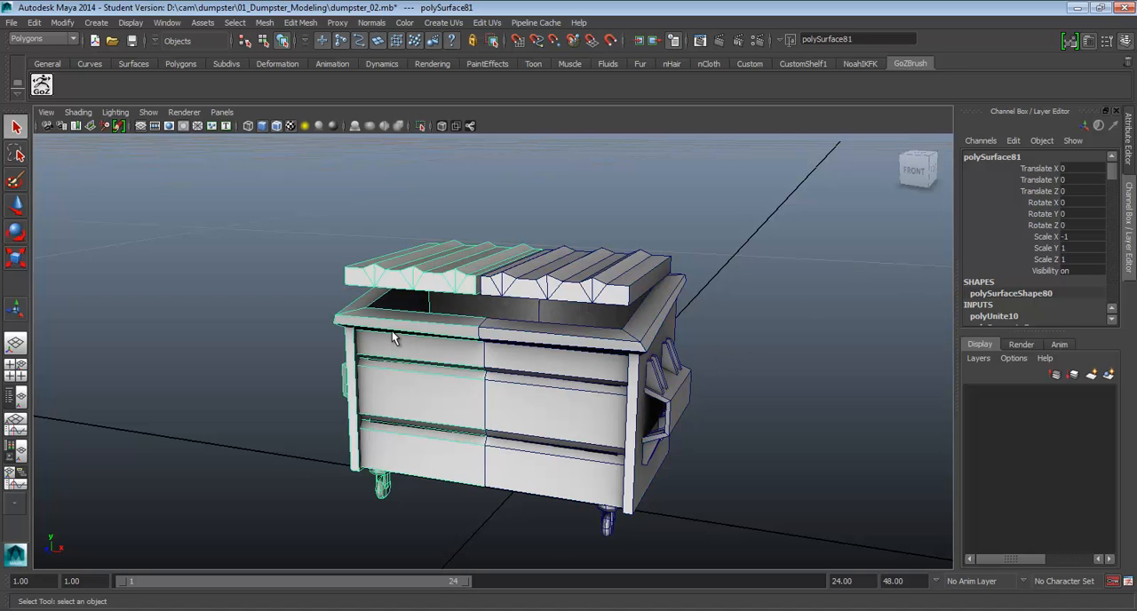
key("Delete")
Scale the remaining dumpster half to 0.1 on X, Y and Z and frame it
left_click(585, 357)
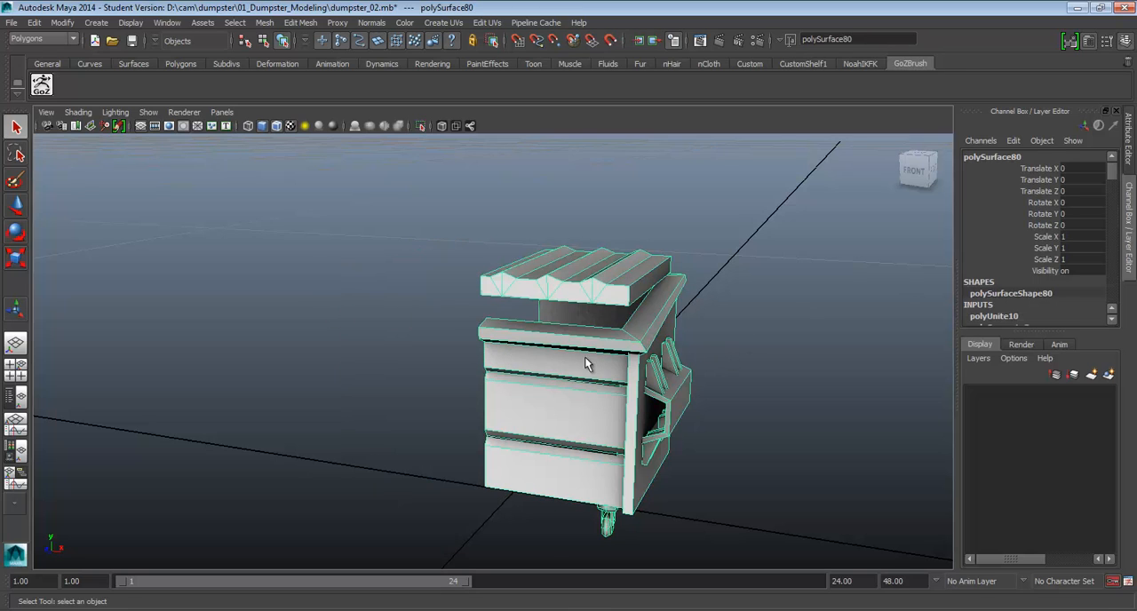
left_click_drag(1094, 236, 1087, 258)
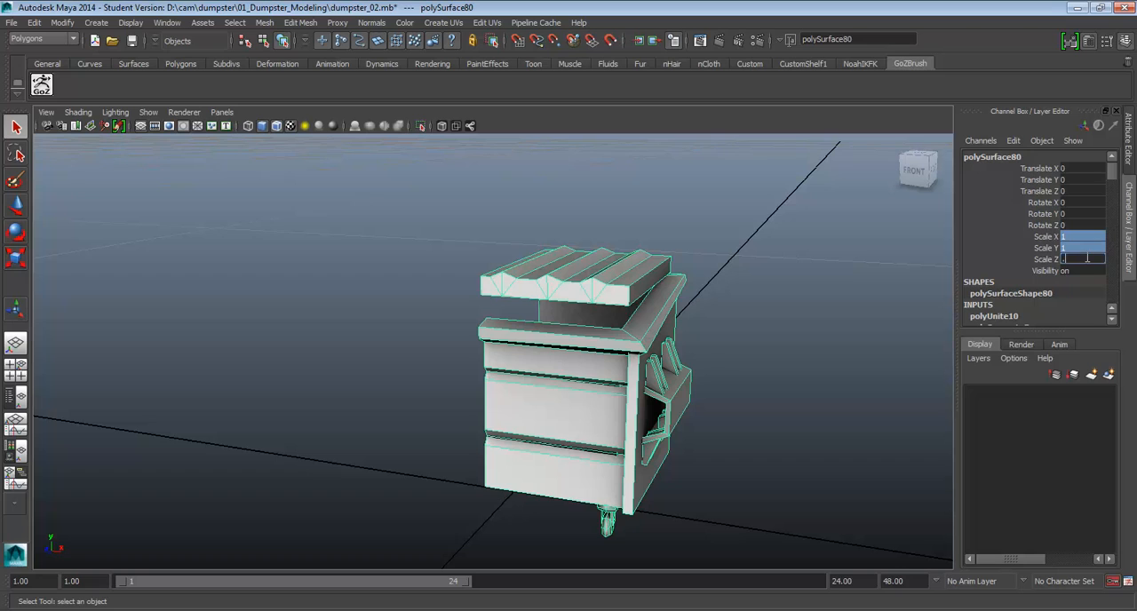
type("0.1")
key("Return")
left_click_drag(475, 279, 500, 330, "alt")
key("f")
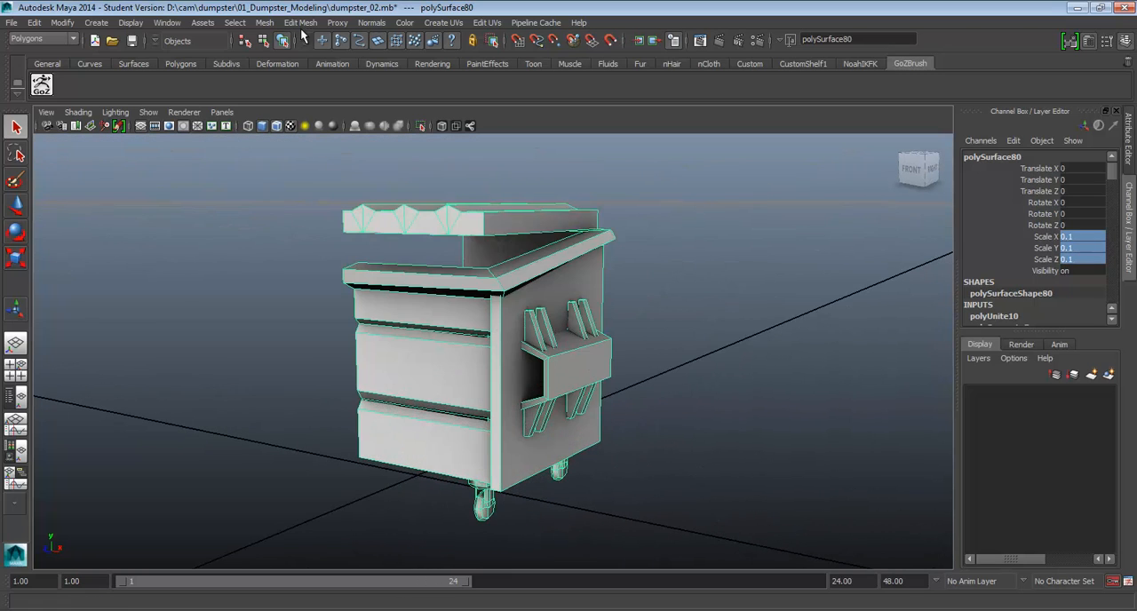
Try mirroring the 0.1-scaled dumpster half with Mirror Geometry, inspect the centre seam and undo the mirror
left_click(299, 24)
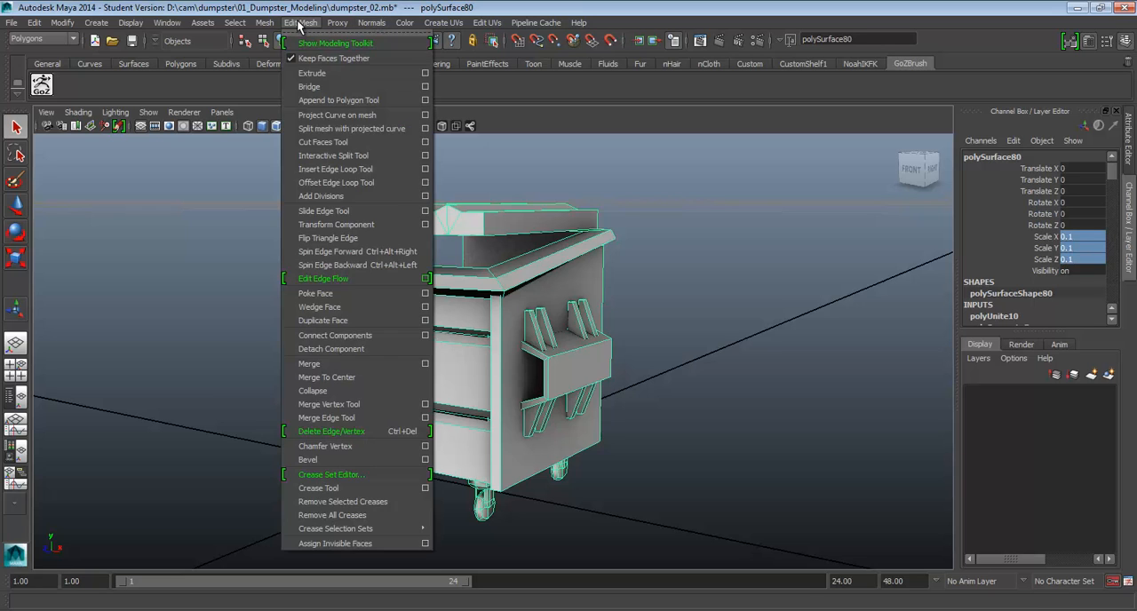
mouse_move(265, 23)
left_click(299, 309)
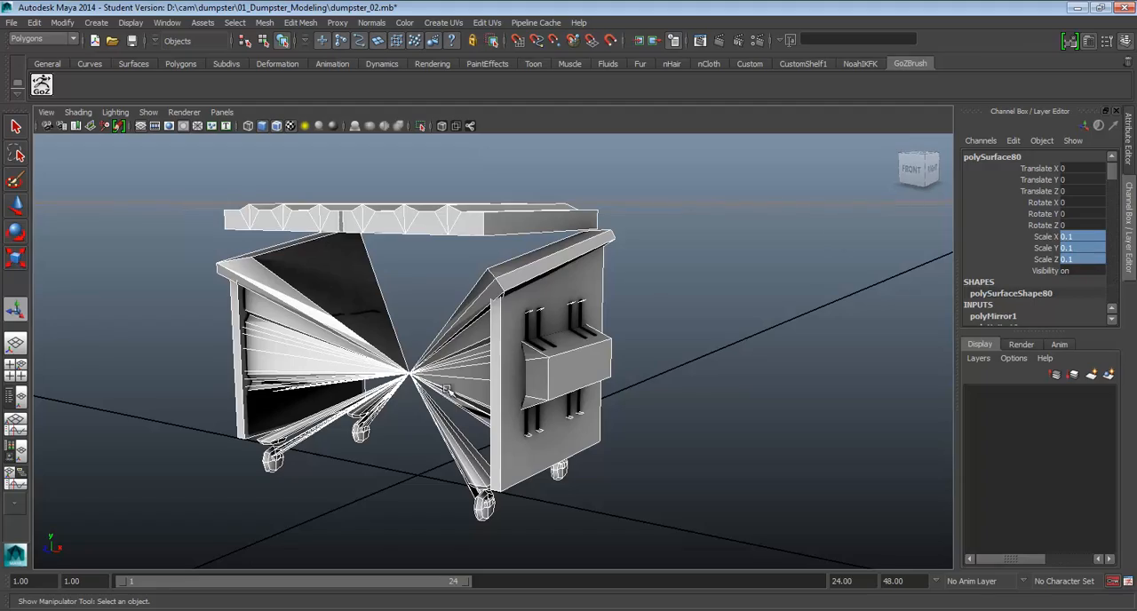
left_click_drag(435, 342, 363, 378, "alt")
scroll(359, 385, "down", 5)
key("ctrl+z")
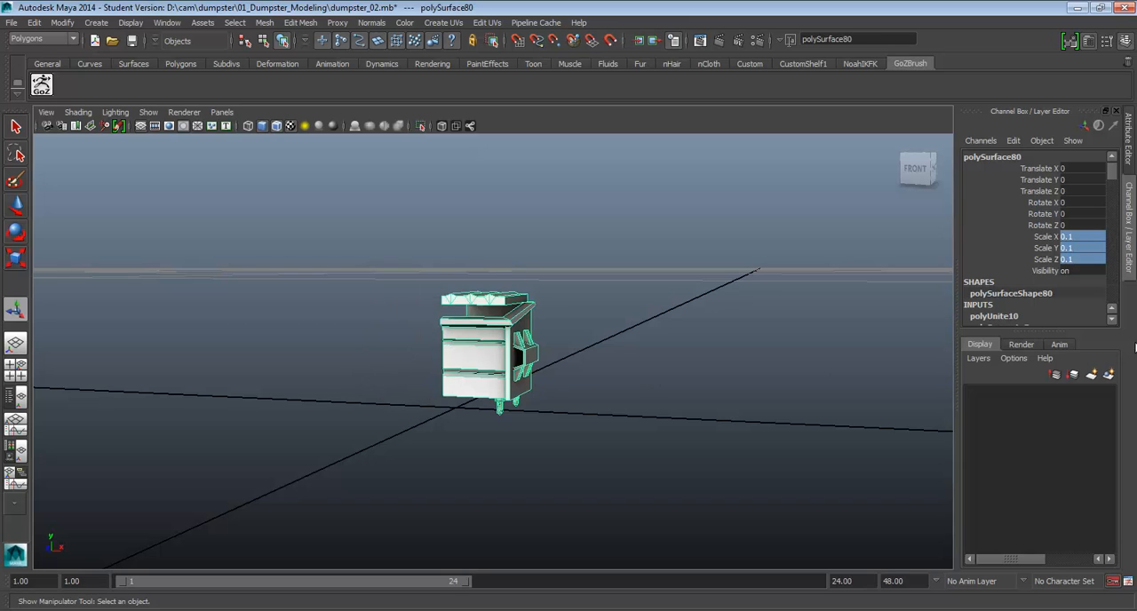
Set the dumpster half's scale to 50 on X, Y and Z
left_click_drag(1089, 238, 1091, 259)
left_click_drag(624, 360, 537, 368, "alt")
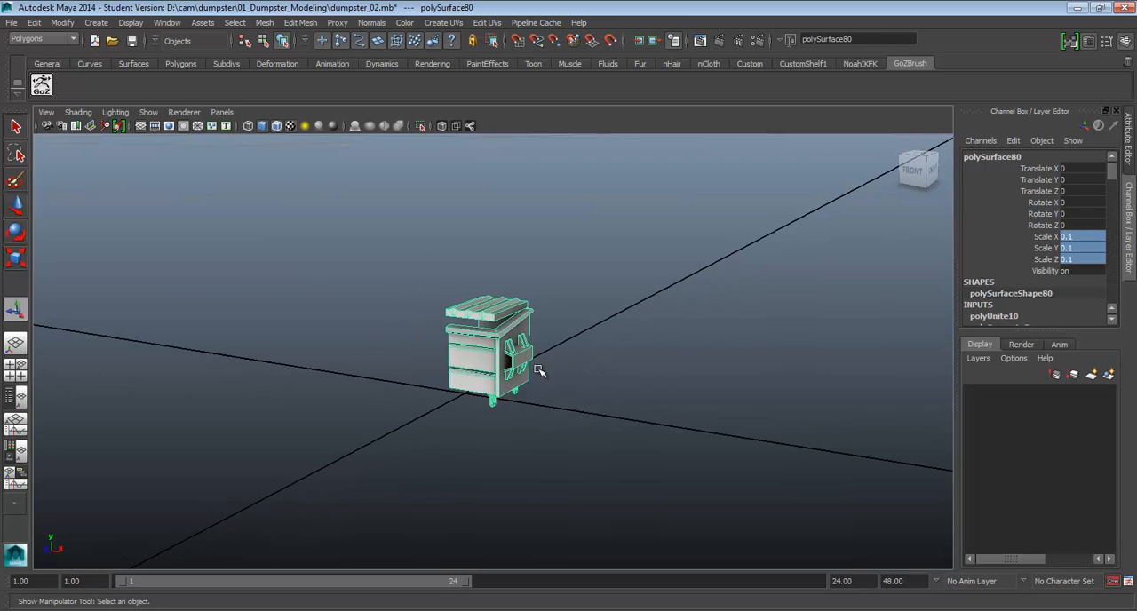
key("5")
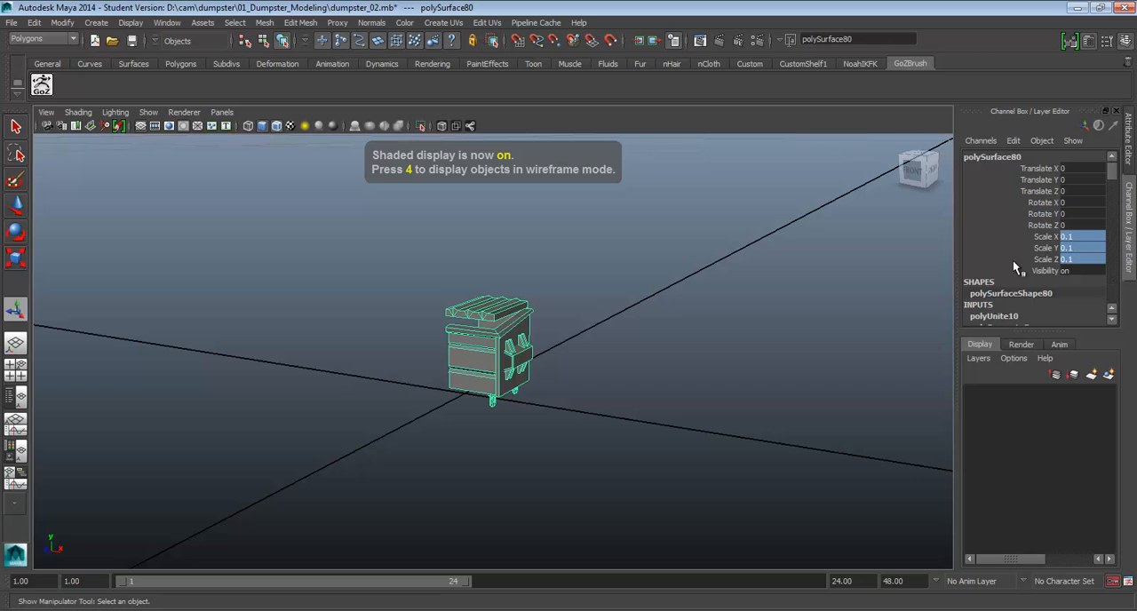
left_click(1085, 258)
type("50")
key("Return")
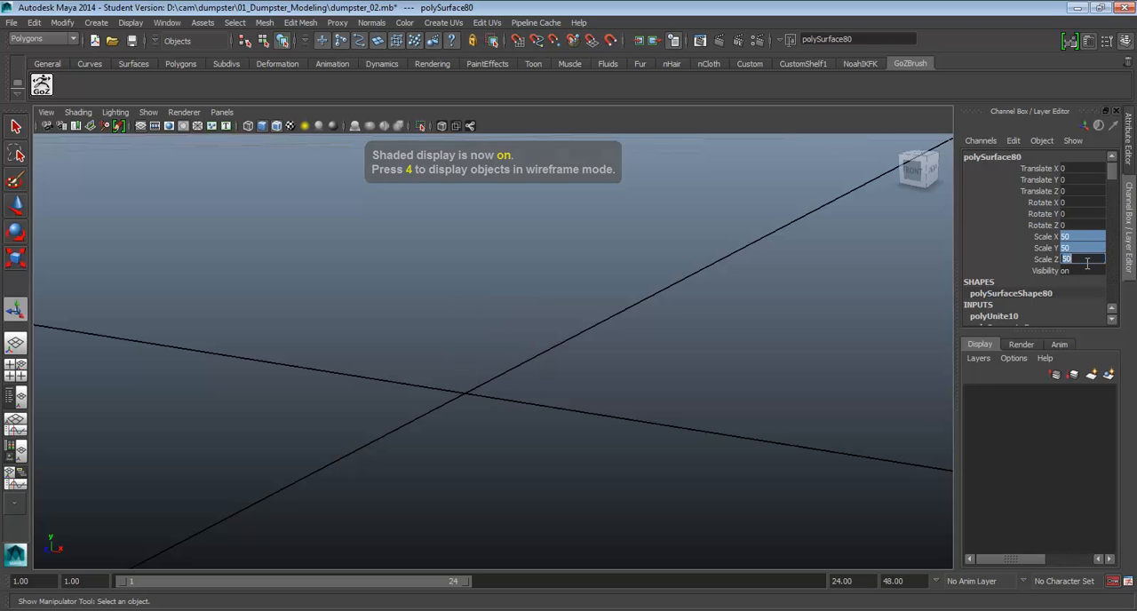
Mirror the enlarged dumpster half with Mirror Geometry to rebuild the full dumpster as one mesh
left_click_drag(825, 173, 527, 361, "alt")
key("f")
left_click(271, 24)
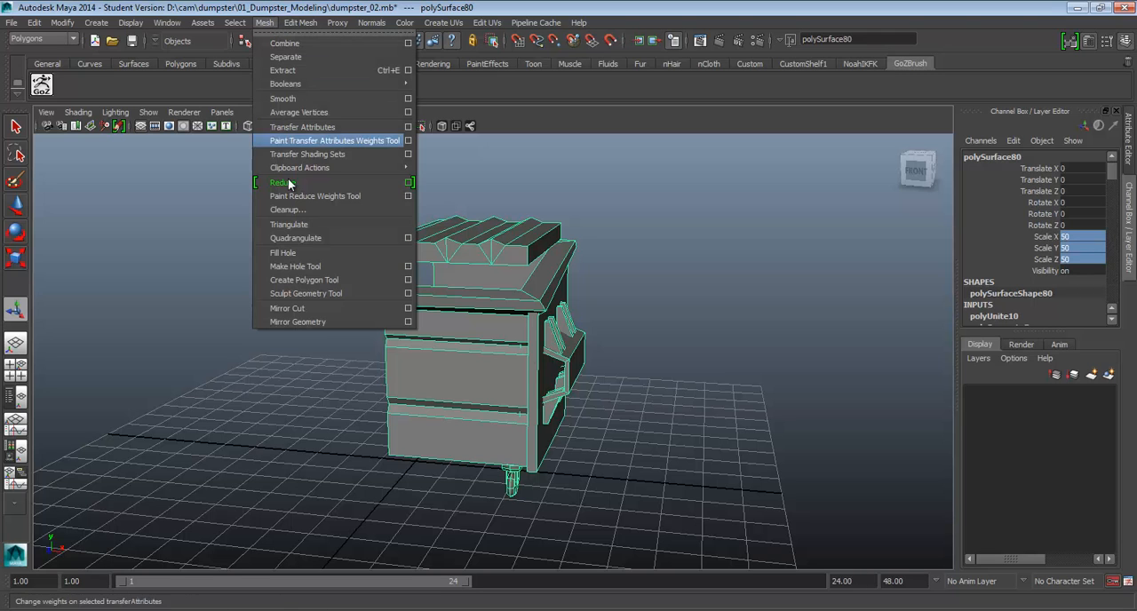
left_click(304, 321)
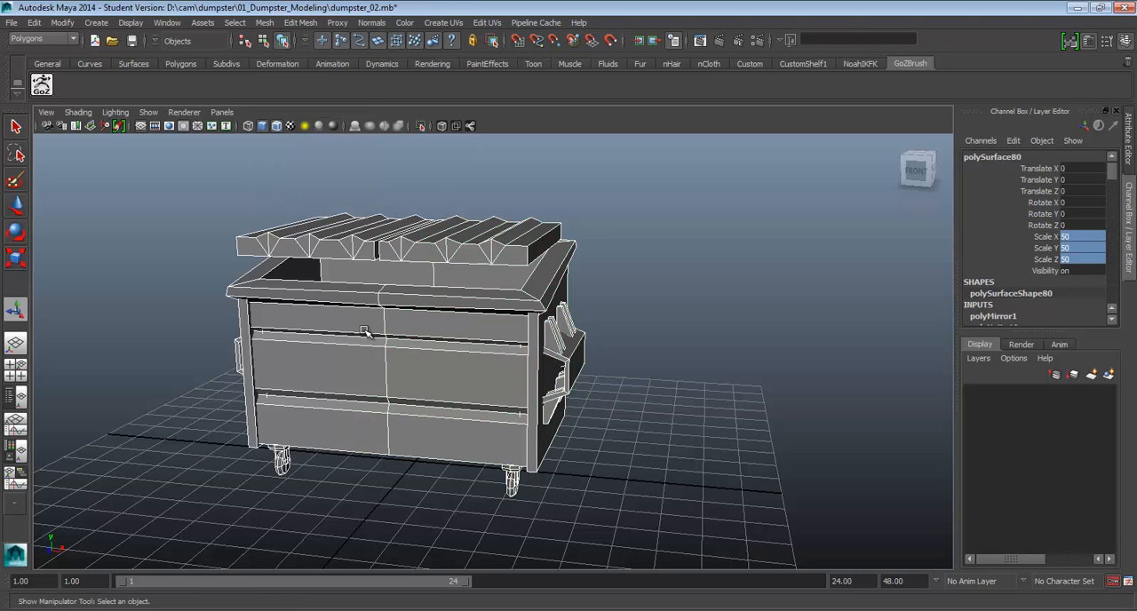
Check the mirrored dumpster's centre seam by selecting a rim vertex on it and examining the joined halves
scroll(427, 346, "up", 4)
left_click_drag(497, 363, 485, 360, "alt")
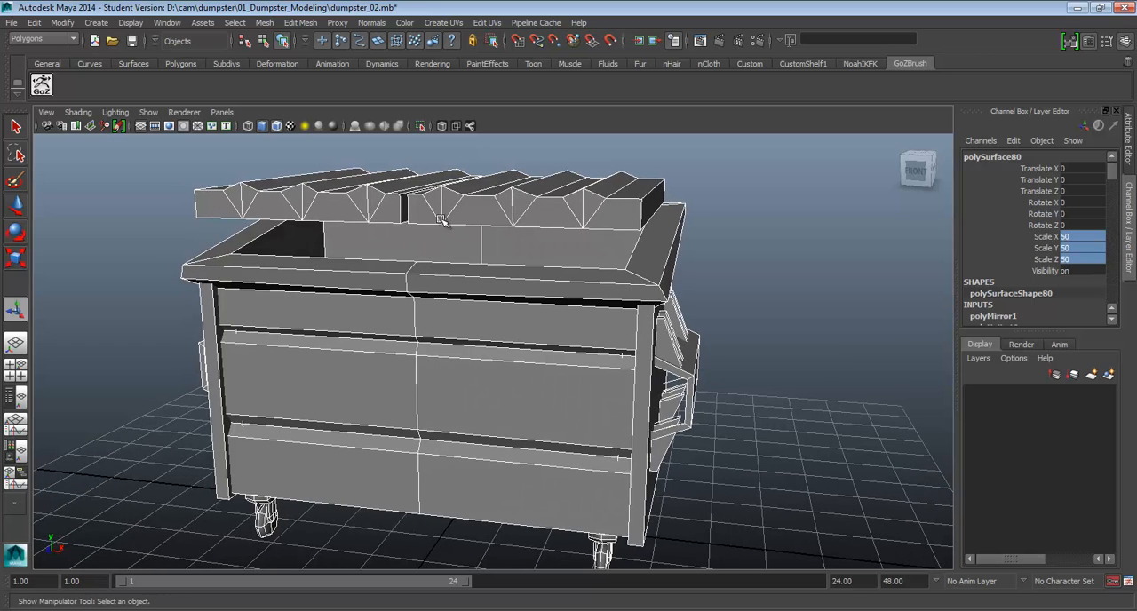
right_click_drag(445, 317, 403, 316)
left_click(406, 285)
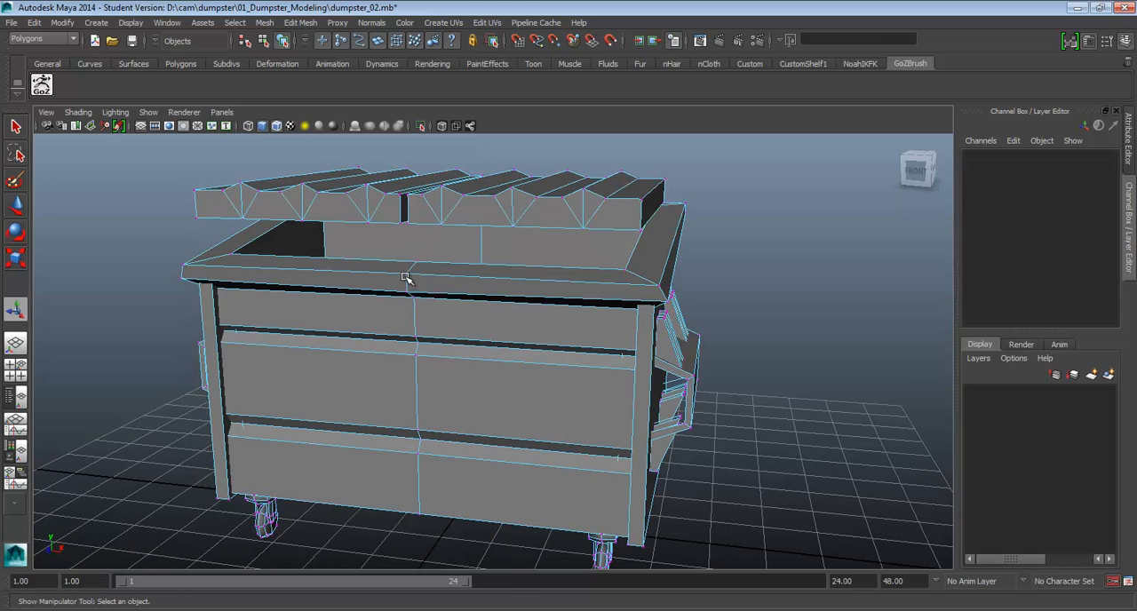
left_click(406, 274)
key("w")
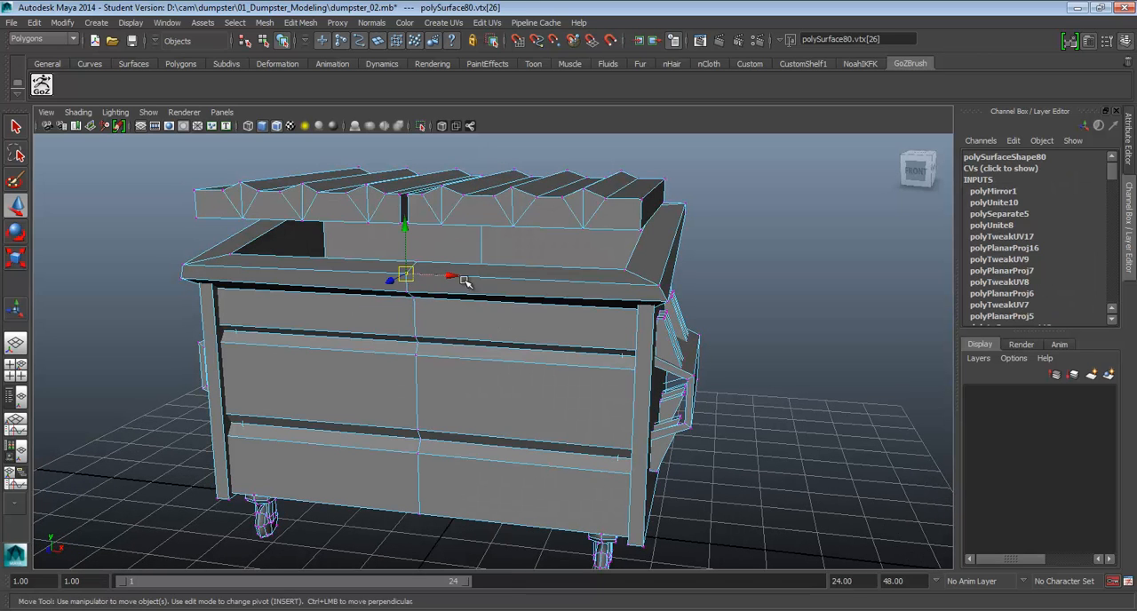
left_click(450, 277)
left_click_drag(536, 316, 508, 338, "alt")
right_click_drag(502, 347, 542, 302)
scroll(500, 421, "down", 3)
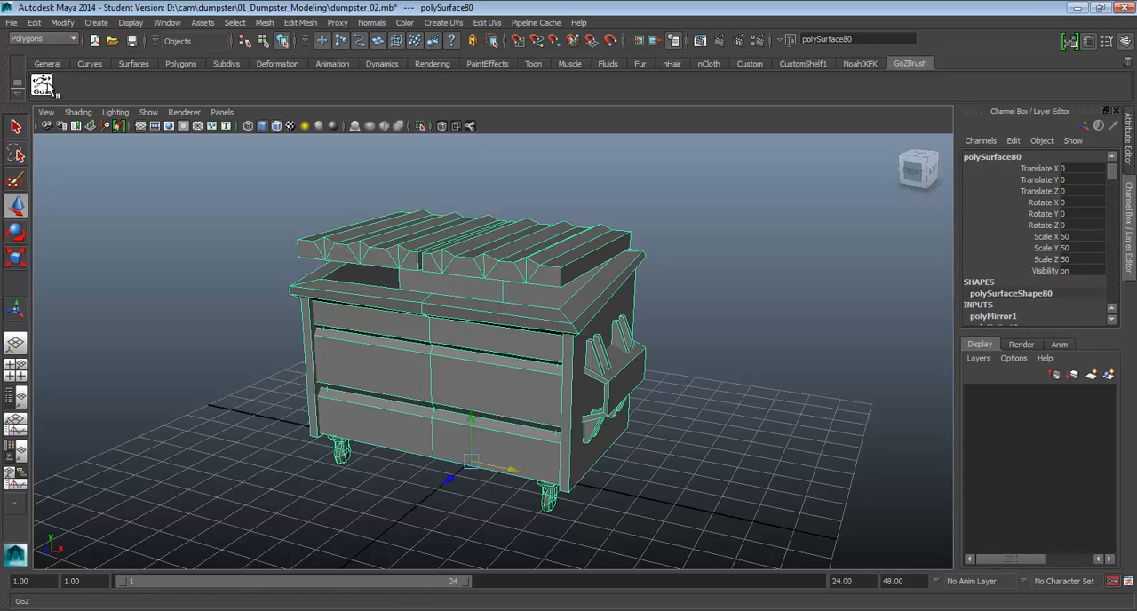
Review the file types available for exporting the selected dumpster and close the export dialog without exporting
left_click(13, 22)
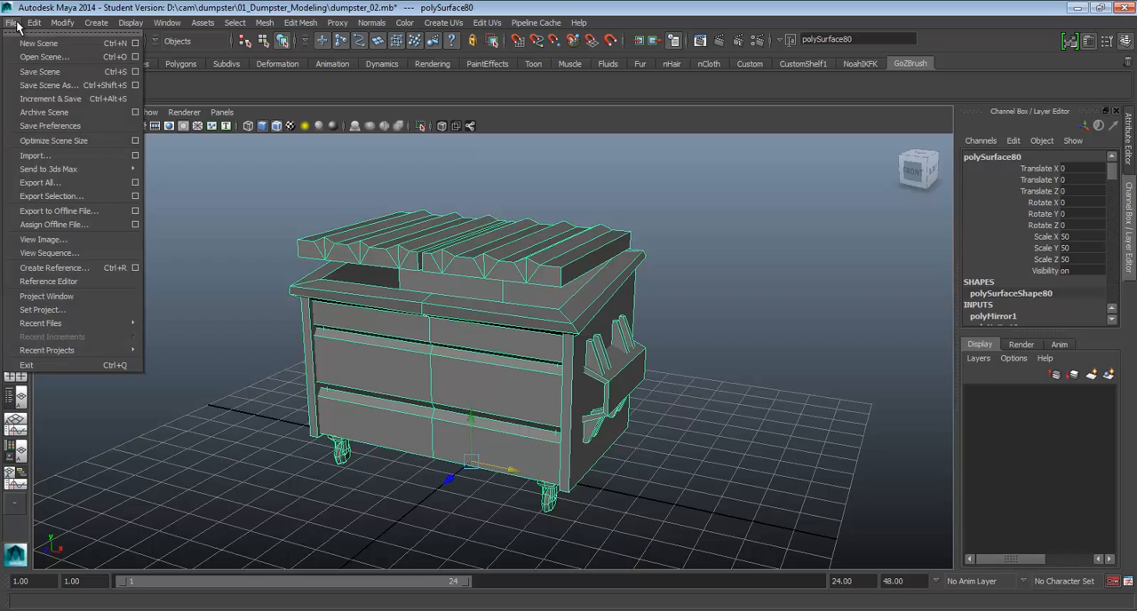
left_click(74, 196)
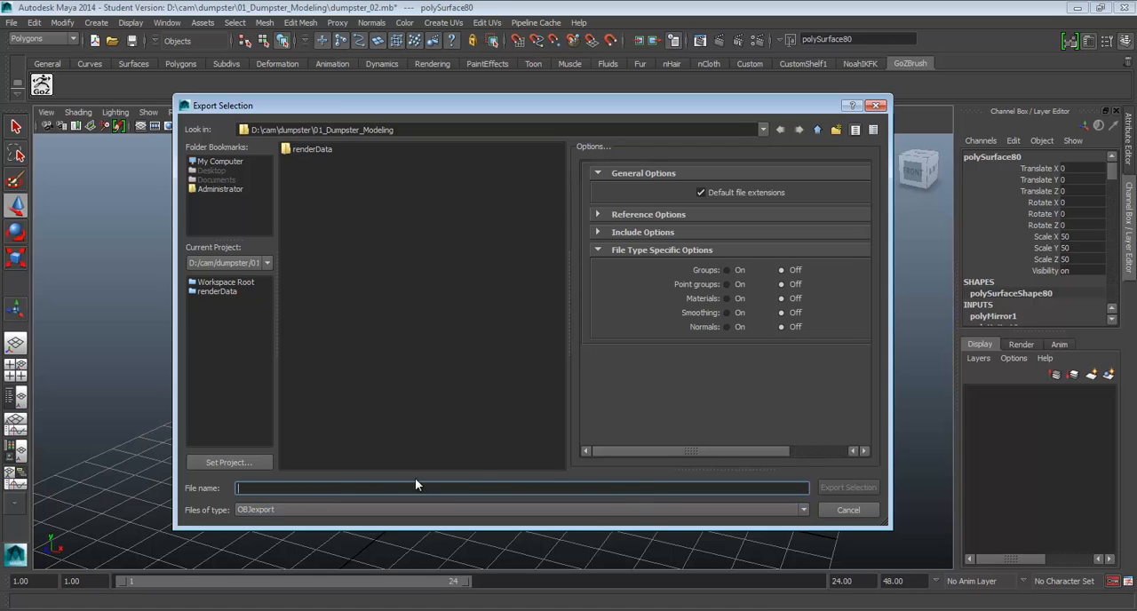
left_click(370, 510)
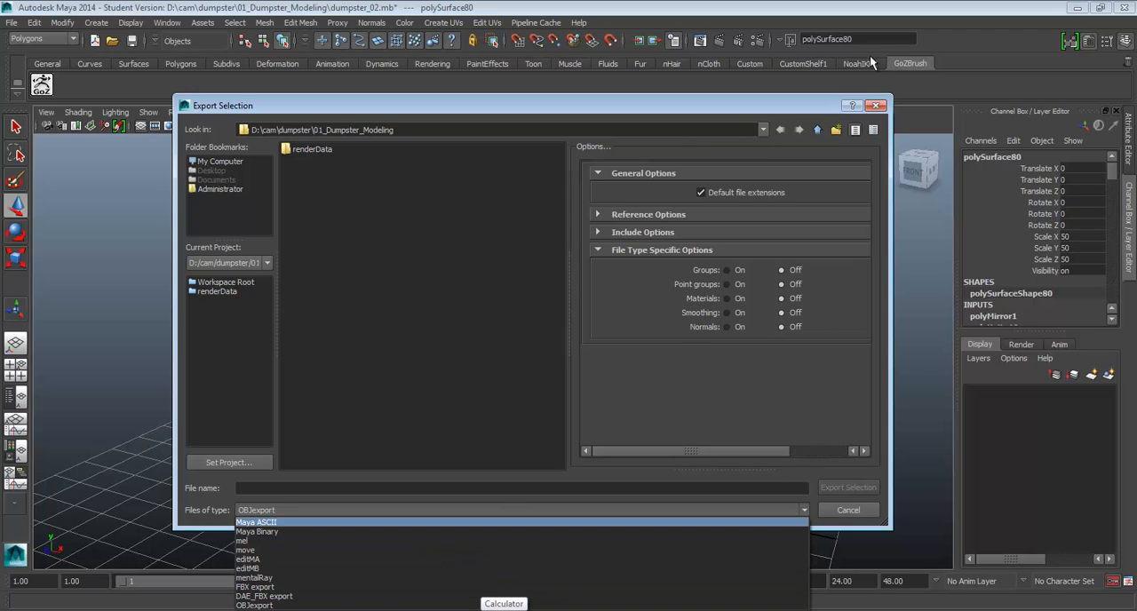
left_click(878, 106)
left_click(878, 106)
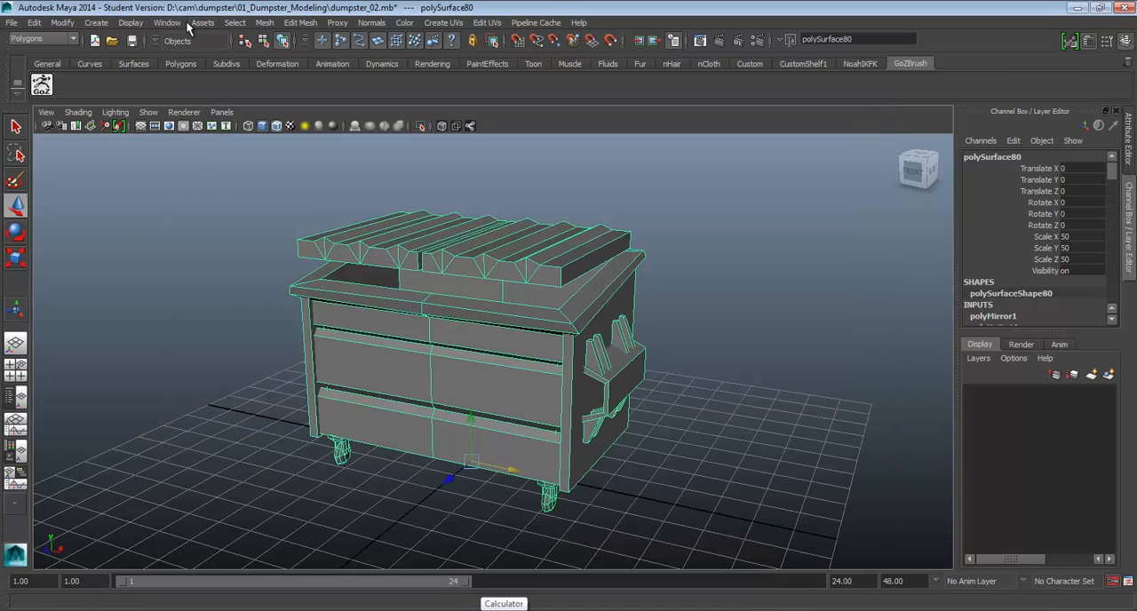
Check in the Plug-in Manager whether objExport.mll is loaded and close the manager
left_click(175, 24)
mouse_move(201, 96)
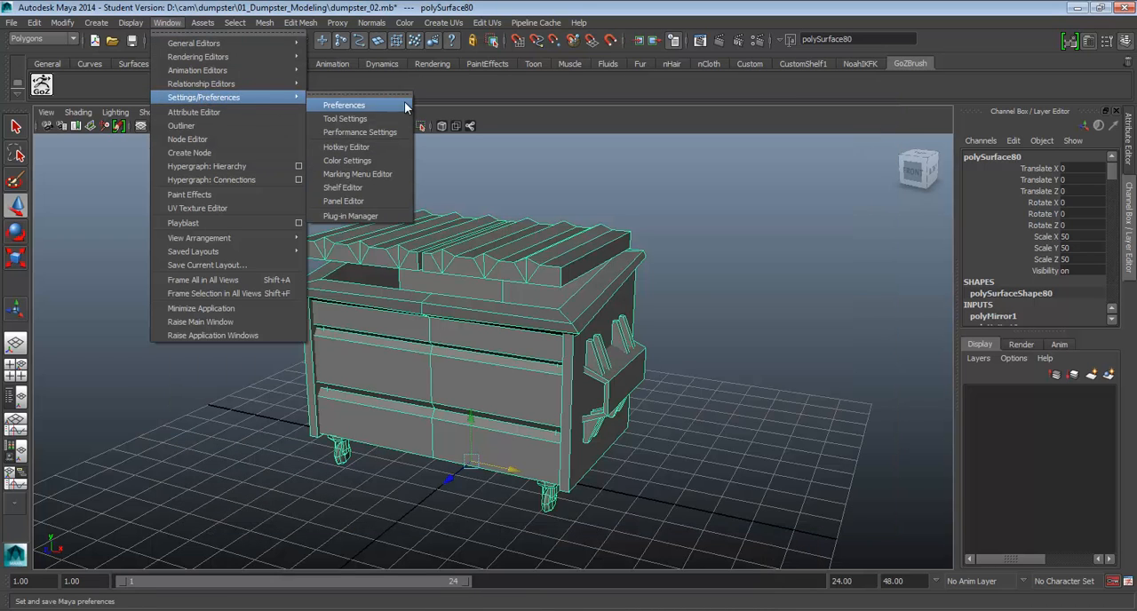
left_click(372, 218)
left_click_drag(517, 223, 524, 176)
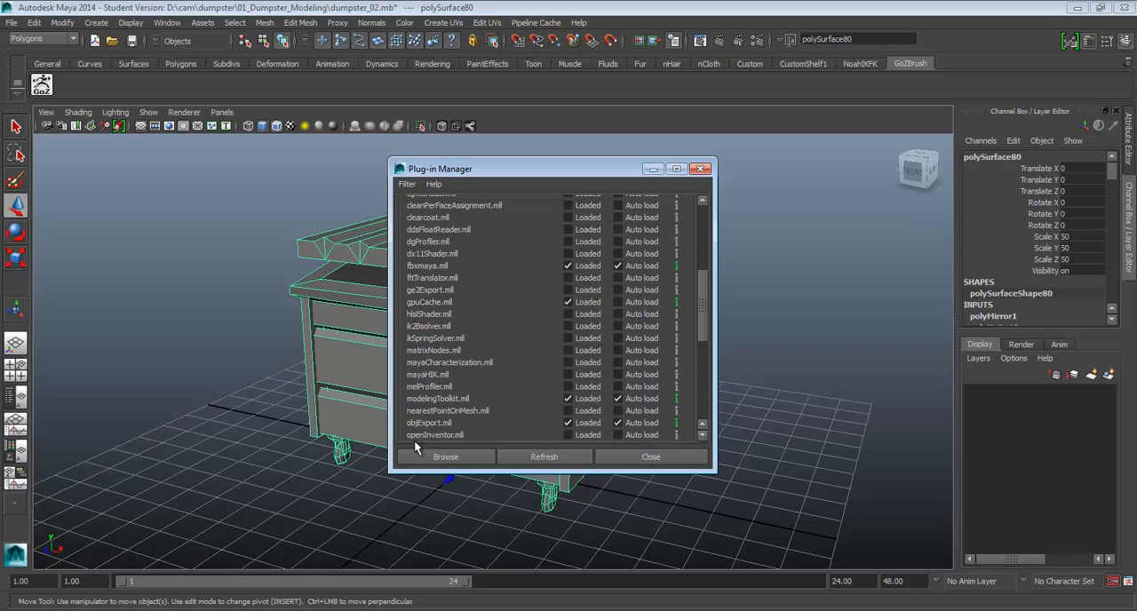
left_click(649, 459)
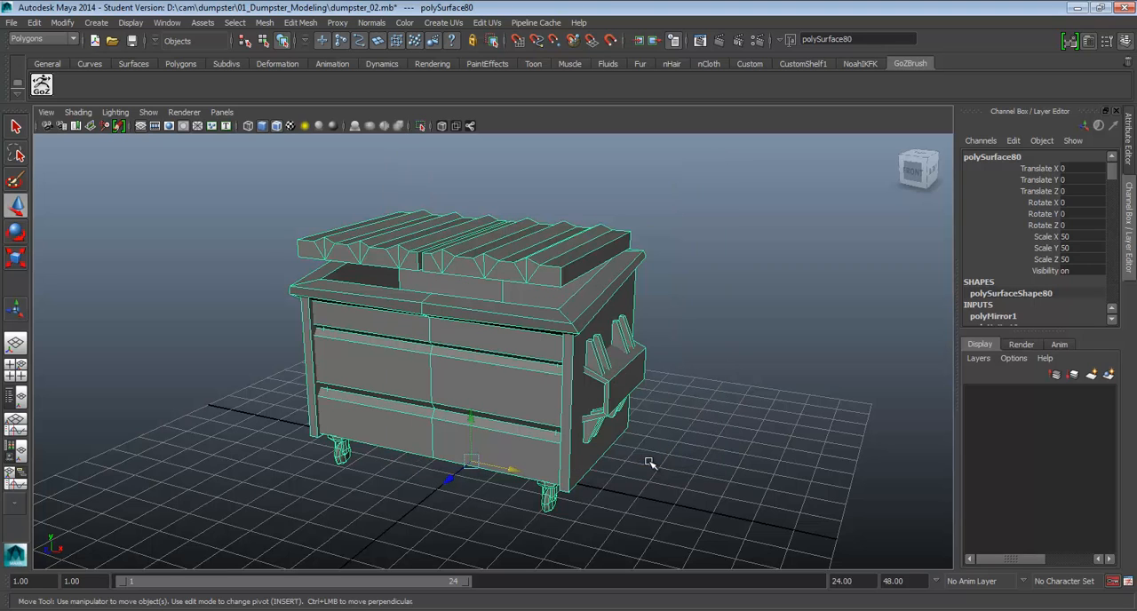
Send the dumpster mesh to ZBrush with GoZ and hide LightBox
left_click(48, 89)
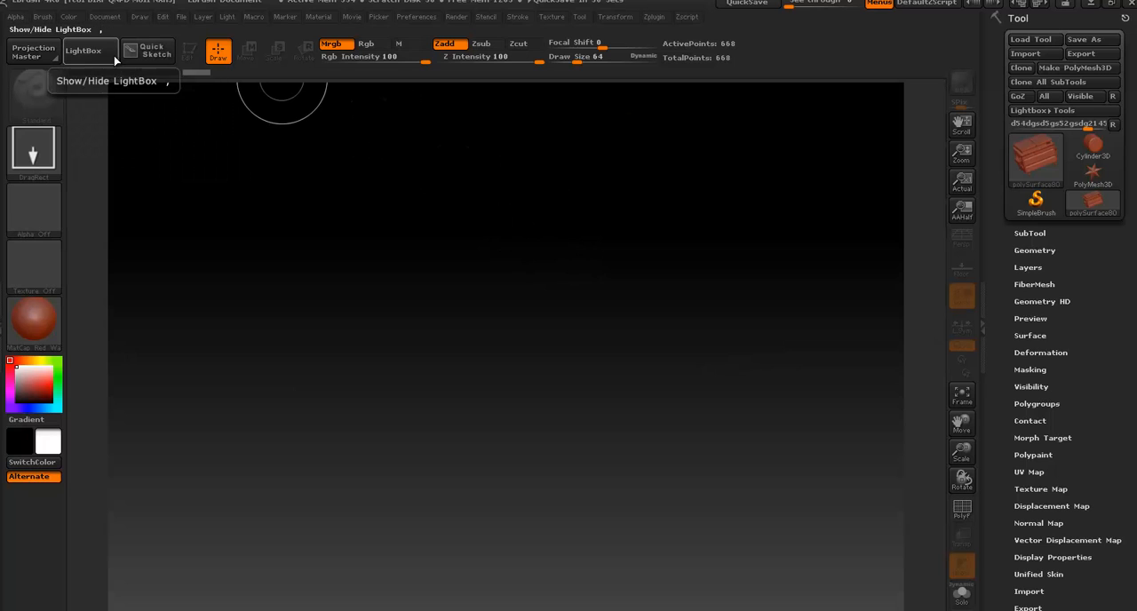
left_click(98, 55)
left_click(100, 55)
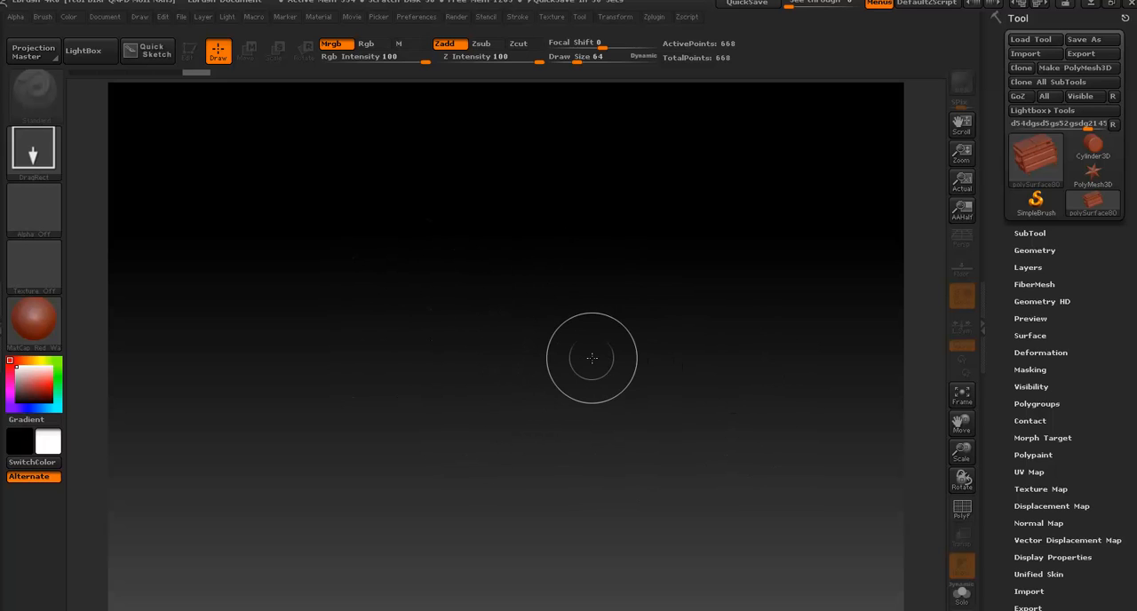
View the dialog for importing a 3D mesh, cancel it, and look through the available tools
left_click(1024, 54)
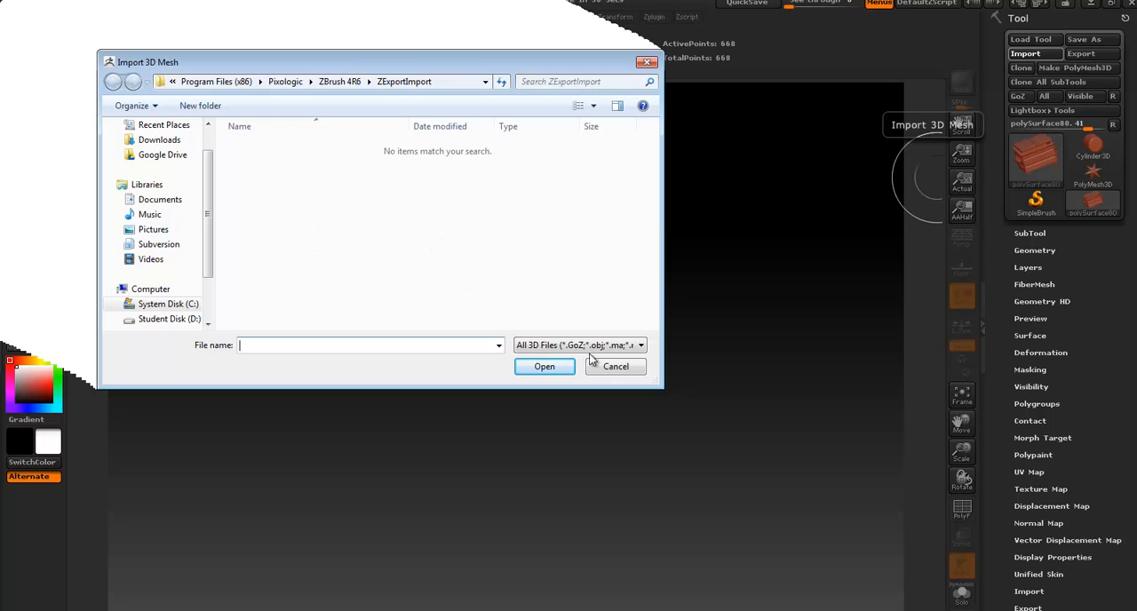
left_click(609, 366)
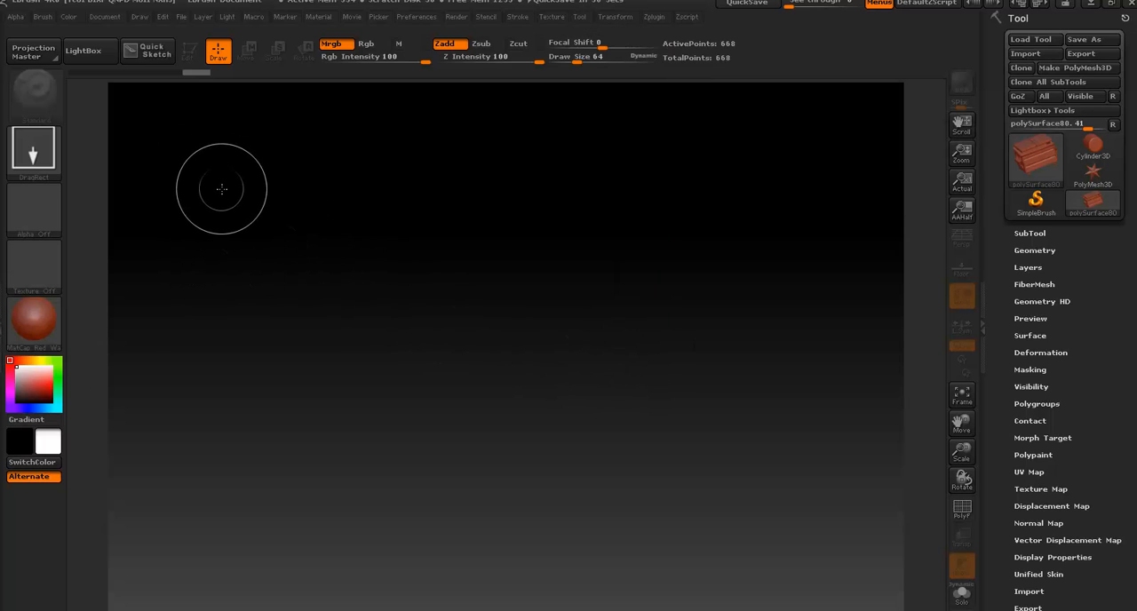
left_click(1040, 164)
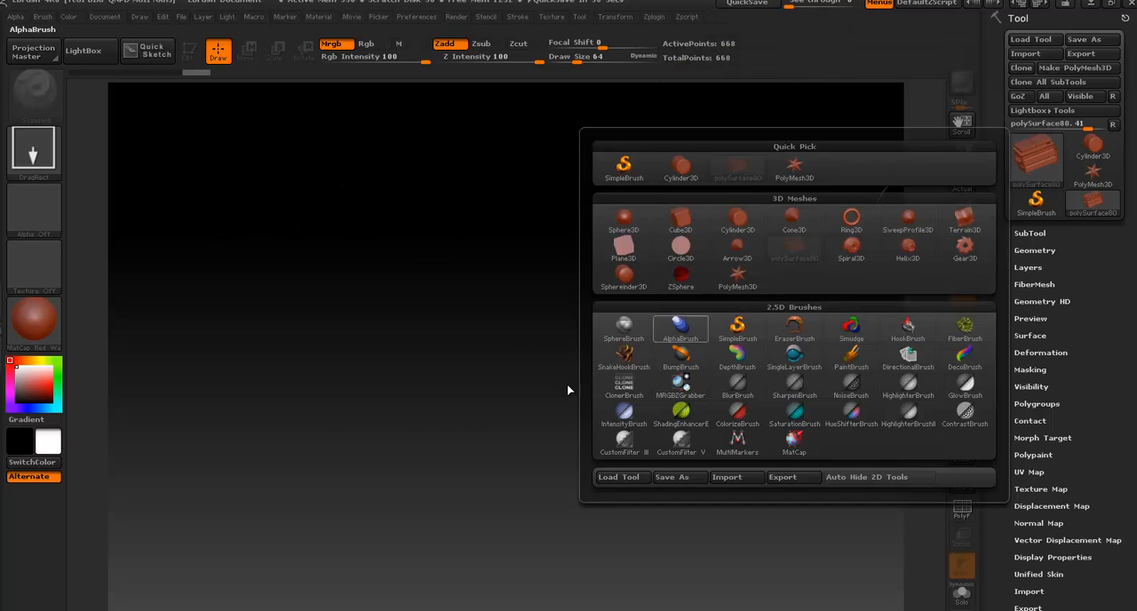
Draw several copies of the dumpster at various sizes and angles on the canvas, and clear the canvas
mouse_move(424, 431)
left_mouse_down()
mouse_move(394, 386)
mouse_move(376, 393)
mouse_move(376, 381)
mouse_move(391, 382)
mouse_move(381, 387)
left_mouse_up()
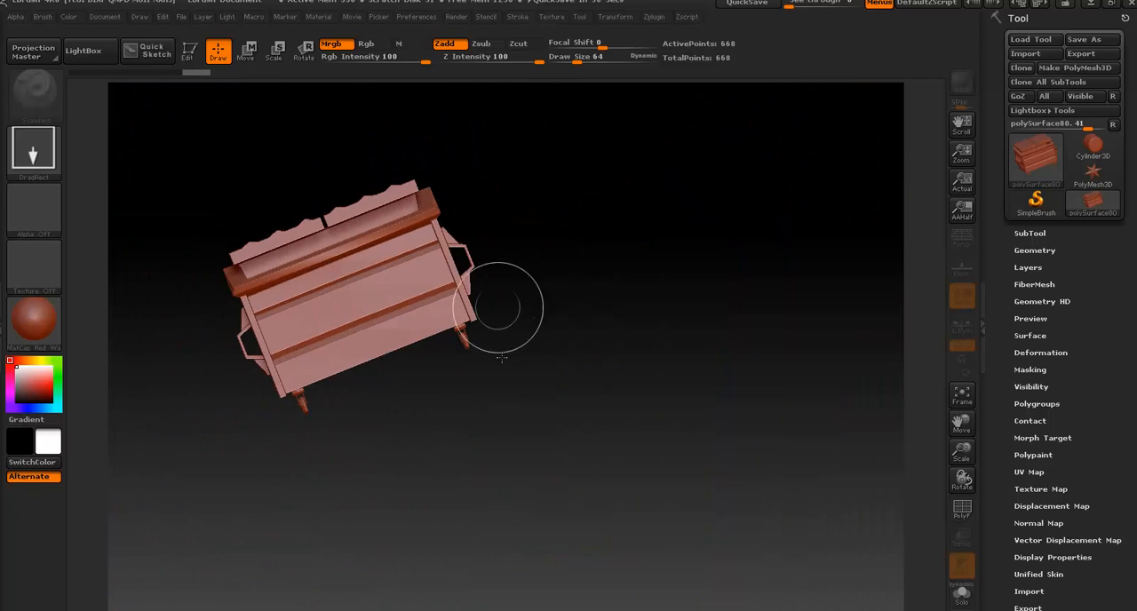
left_click_drag(584, 287, 587, 292)
mouse_move(529, 373)
left_mouse_down()
mouse_move(547, 400)
mouse_move(541, 420)
left_mouse_up()
mouse_move(540, 420)
left_mouse_down()
mouse_move(551, 452)
mouse_move(573, 443)
left_mouse_up()
left_click_drag(572, 442, 562, 407)
left_click_drag(561, 407, 565, 417)
mouse_move(565, 417)
left_mouse_down()
mouse_move(559, 404)
mouse_move(571, 426)
mouse_move(500, 431)
left_mouse_up()
left_click_drag(427, 387, 475, 439)
left_click_drag(533, 389, 533, 455)
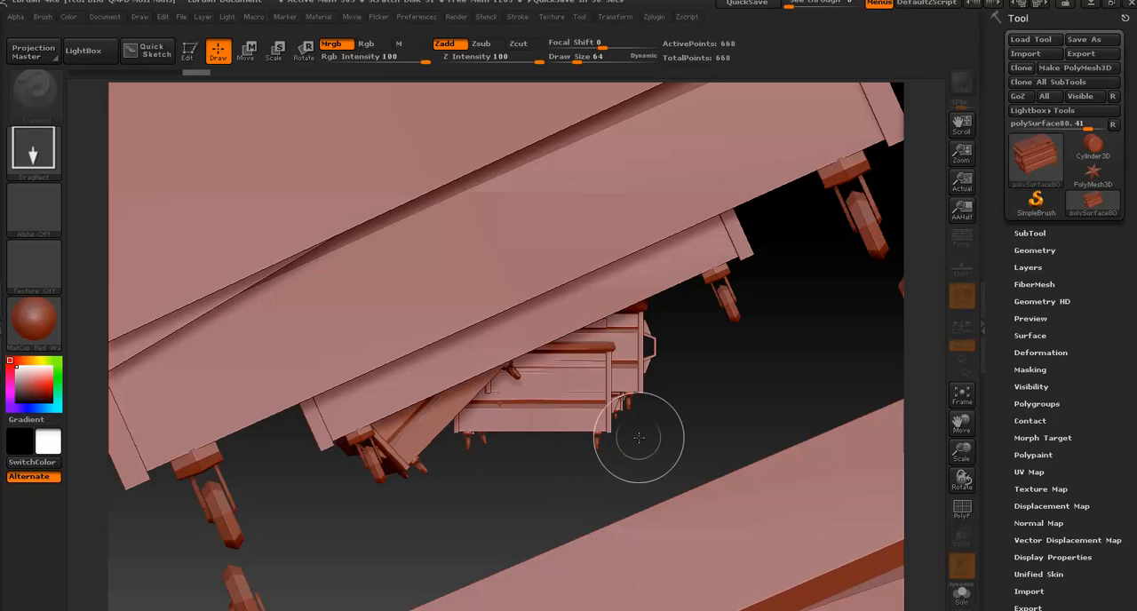
left_click_drag(641, 422, 641, 451)
left_click_drag(705, 414, 703, 437)
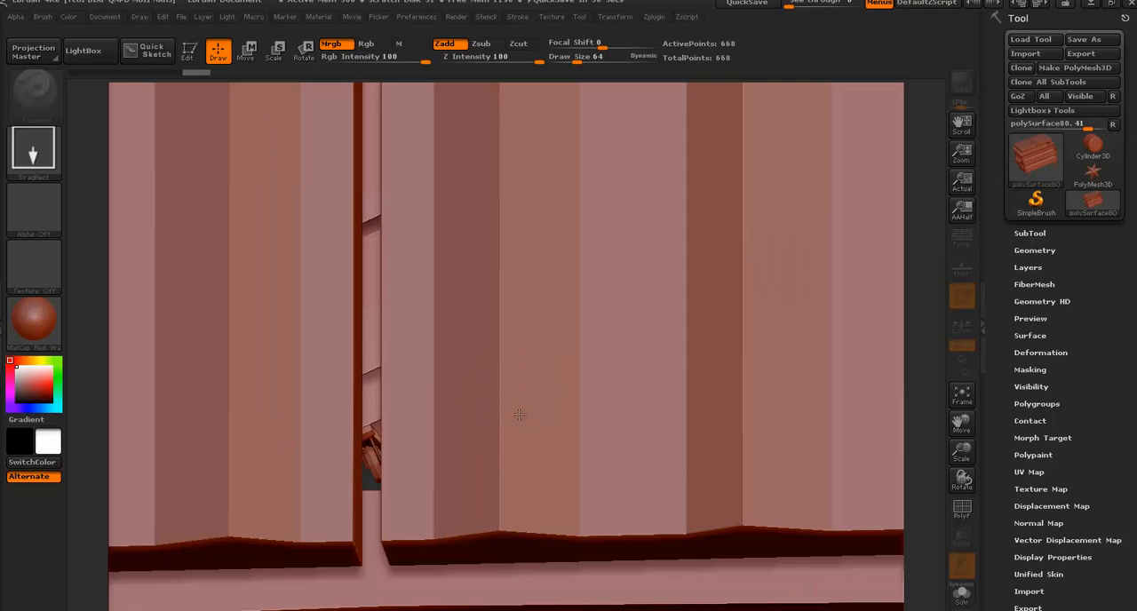
left_click_drag(484, 378, 569, 364)
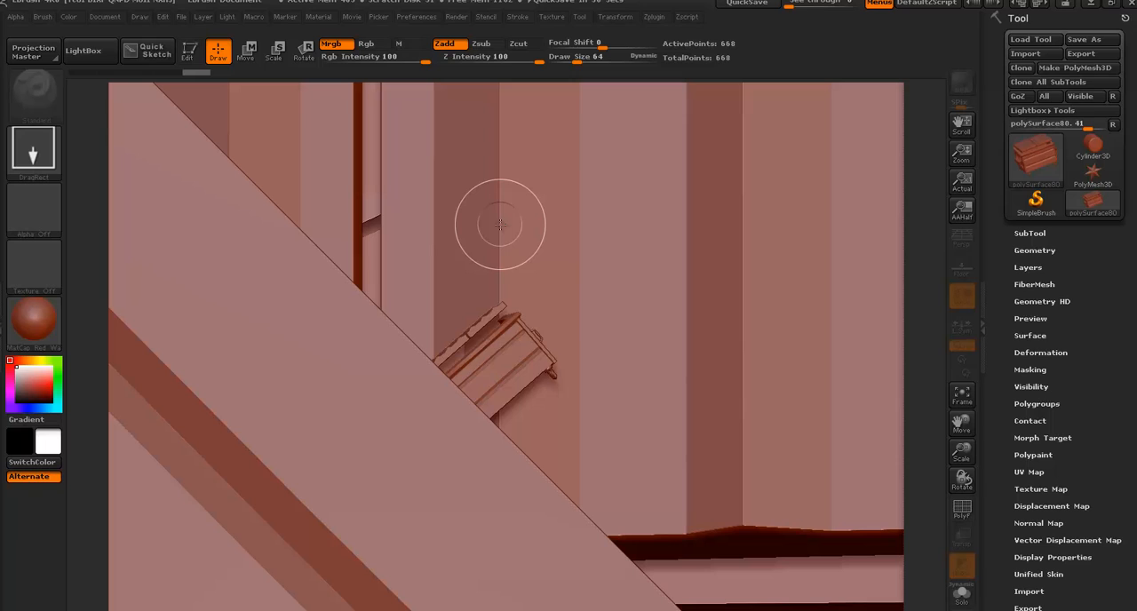
key("ctrl+n")
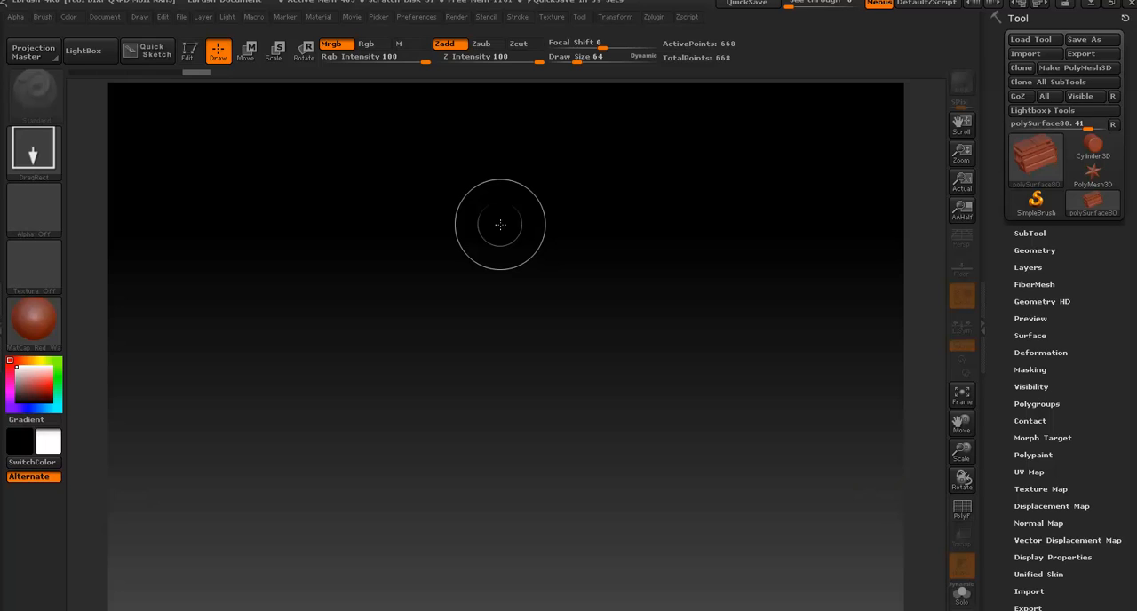
Draw a single large copy of the dumpster on the empty canvas
mouse_move(530, 361)
left_mouse_down()
mouse_move(522, 351)
mouse_move(525, 361)
left_mouse_up()
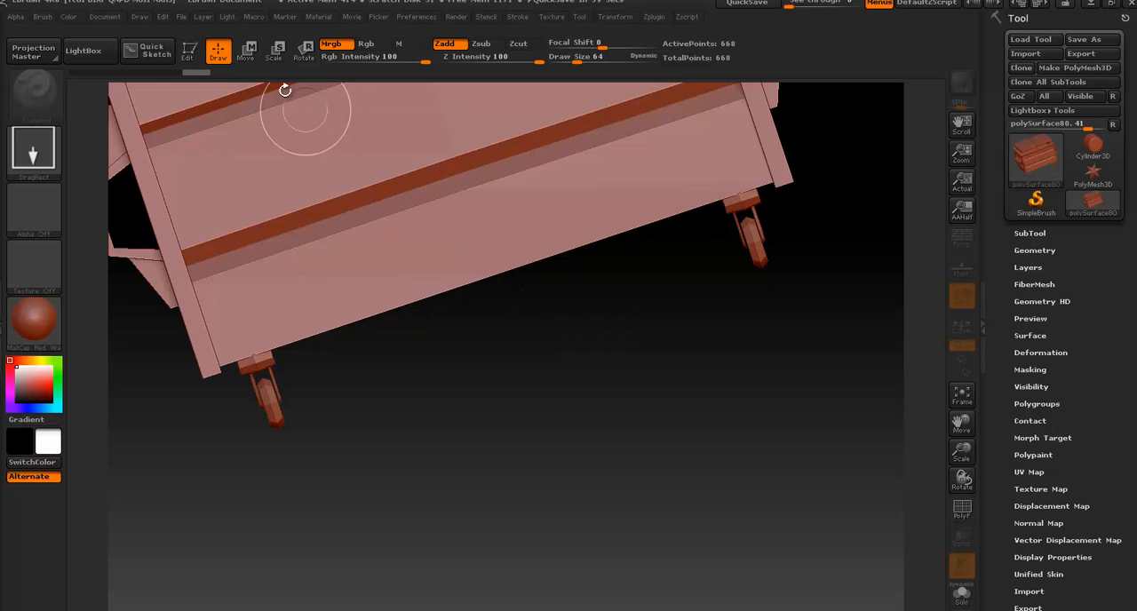
Put the drawn dumpster into Edit mode and frame the whole model on the canvas
left_click(191, 51)
mouse_move(391, 436)
left_mouse_down()
mouse_move(487, 426)
mouse_move(533, 380)
mouse_move(523, 333)
mouse_move(514, 361)
mouse_move(453, 364)
mouse_move(465, 383)
mouse_move(569, 329)
left_mouse_up()
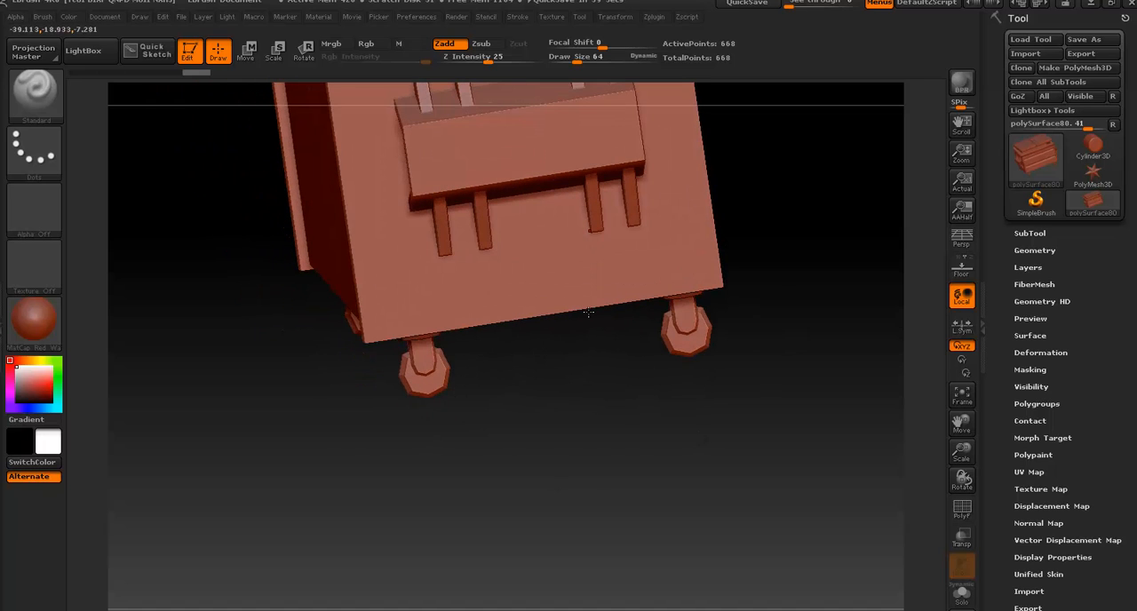
key("f")
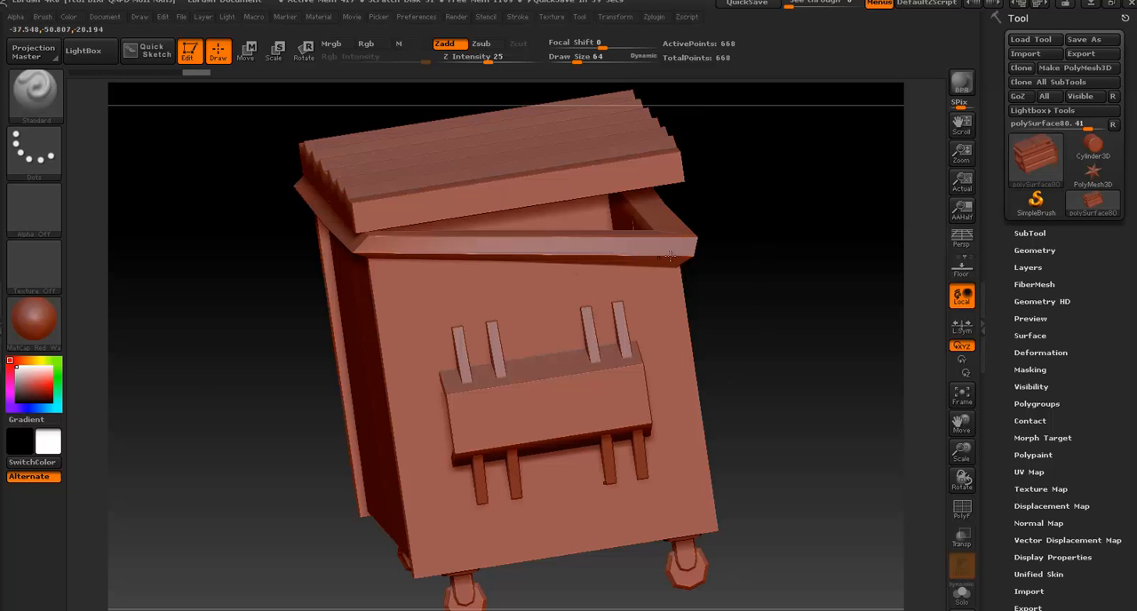
Examine the dumpster from angled, straight front and straight side views, and frame it again after moving it off-centre
left_click_drag(851, 286, 853, 264)
left_click_drag(891, 263, 797, 278)
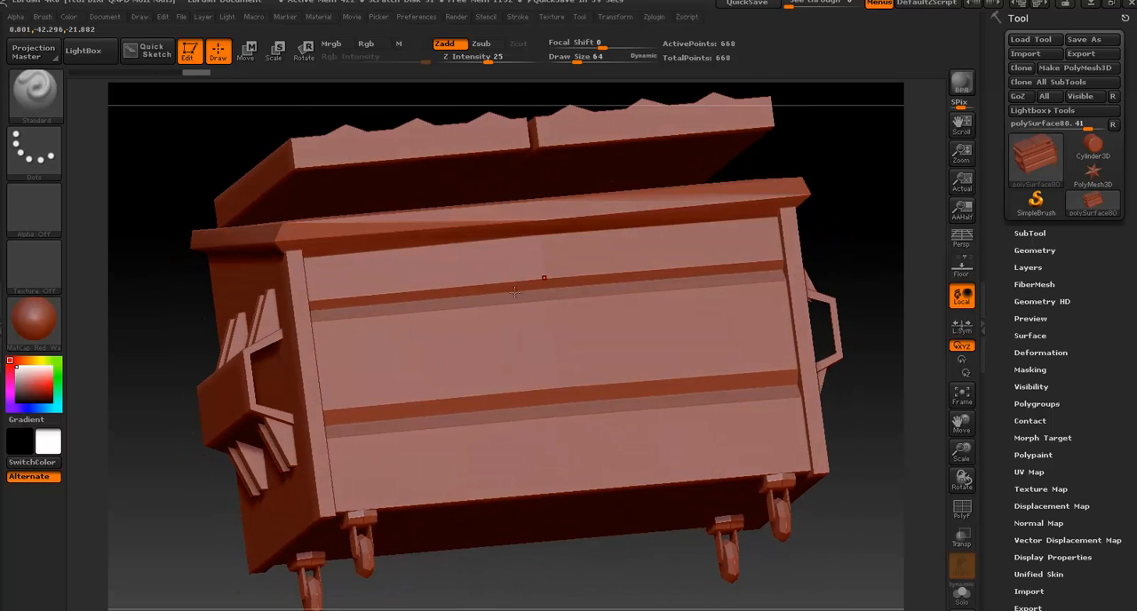
left_click_drag(838, 210, 858, 188, "shift")
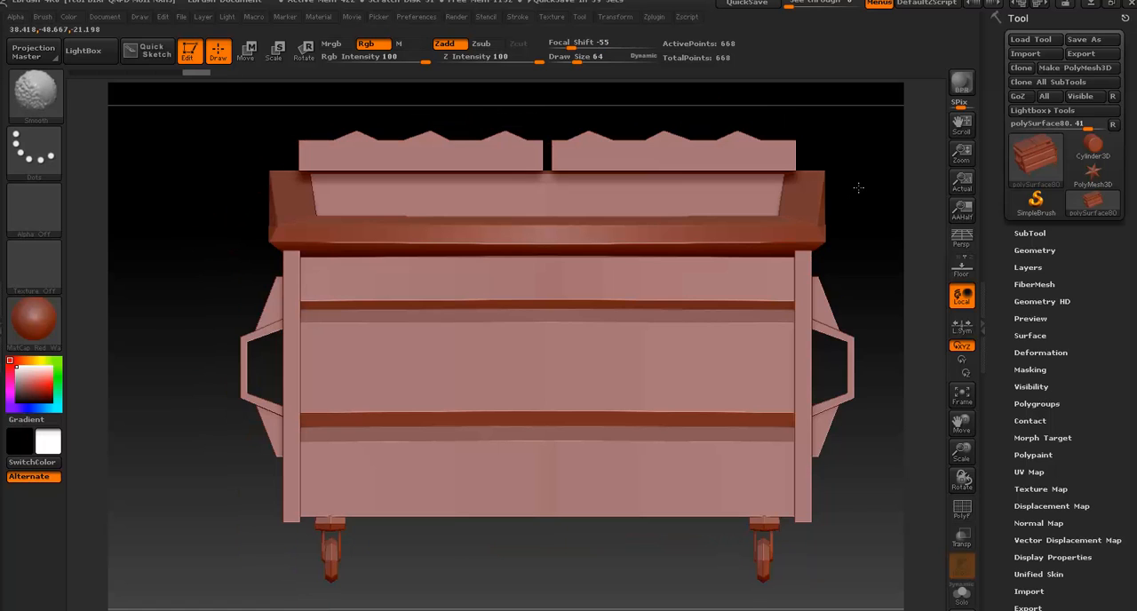
left_click_drag(209, 275, 246, 275, "shift")
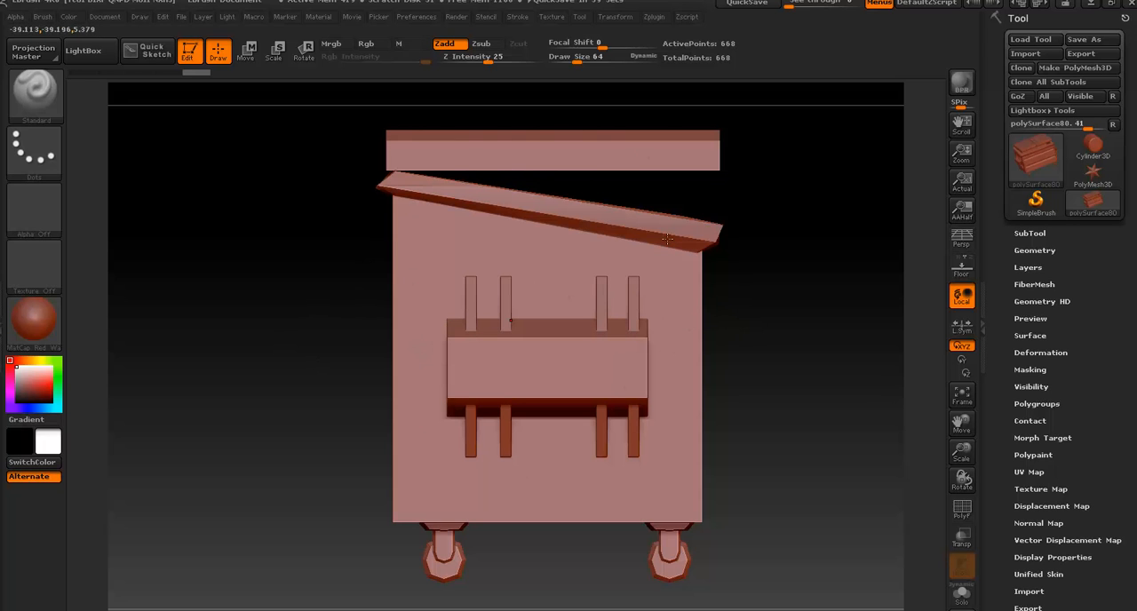
left_click_drag(868, 204, 629, 304)
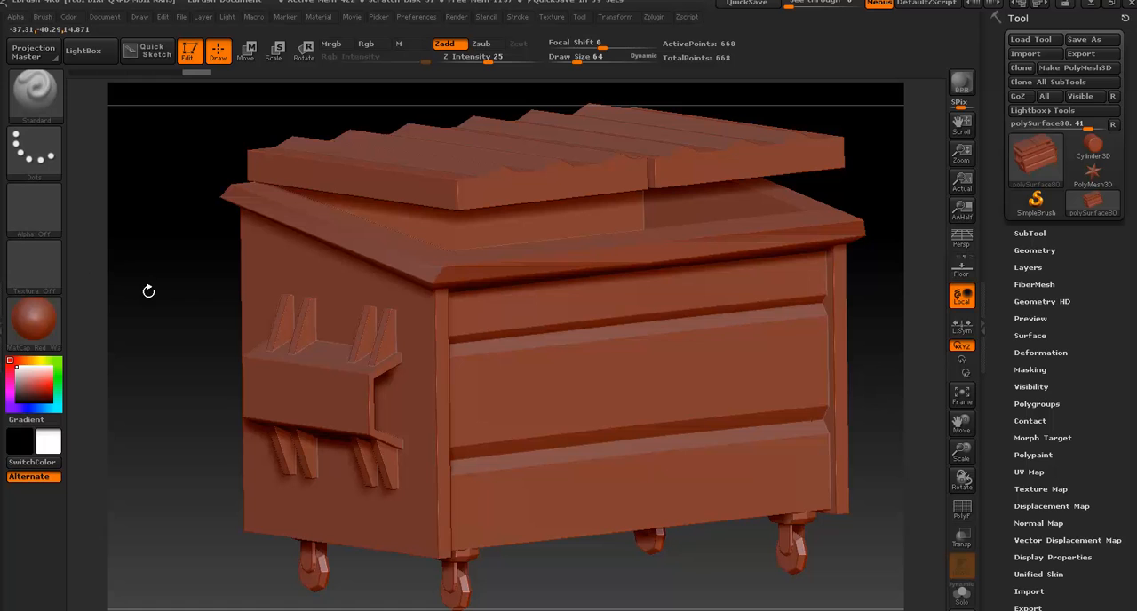
mouse_move(148, 290)
left_mouse_down("shift")
mouse_move(152, 261)
mouse_move(210, 279)
mouse_move(267, 450)
left_mouse_up("shift")
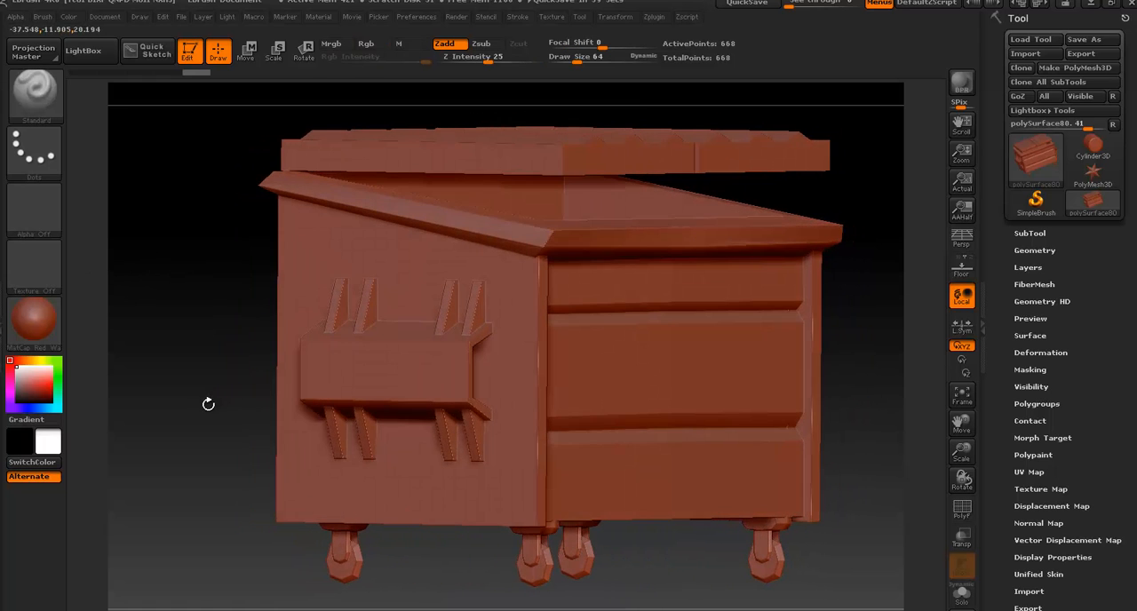
left_click_drag(208, 404, 735, 346)
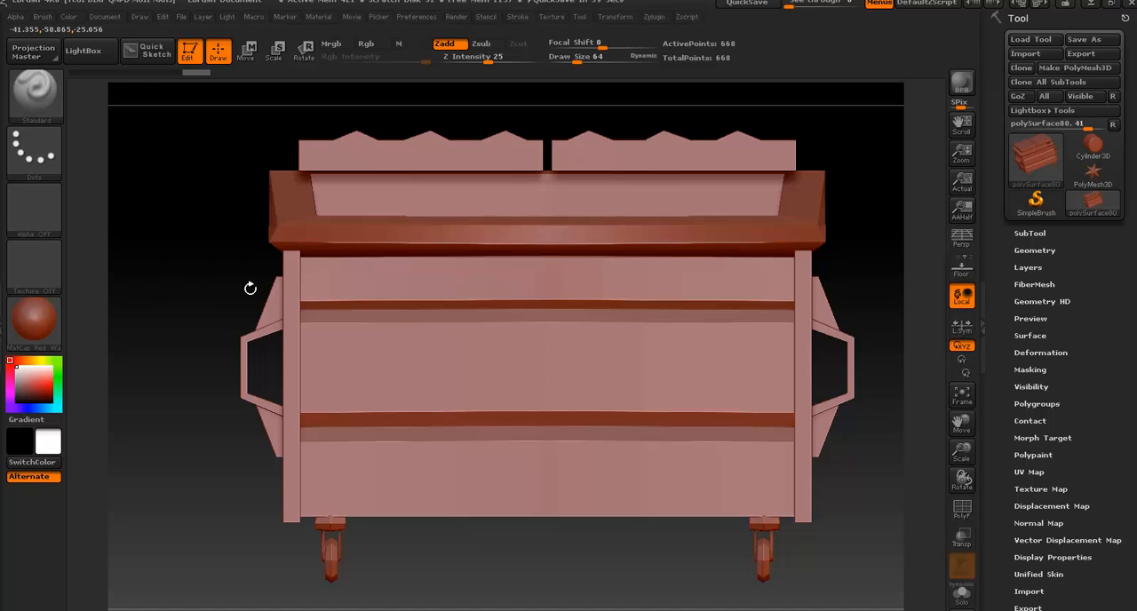
left_click_drag(158, 244, 629, 275)
left_click_drag(547, 291, 604, 294)
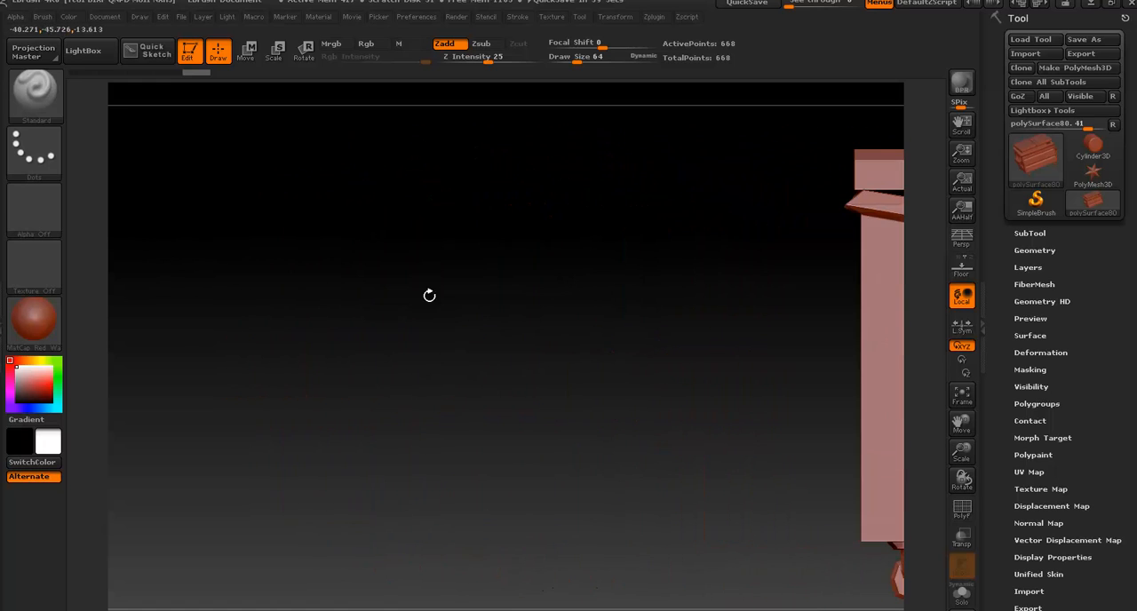
key("f")
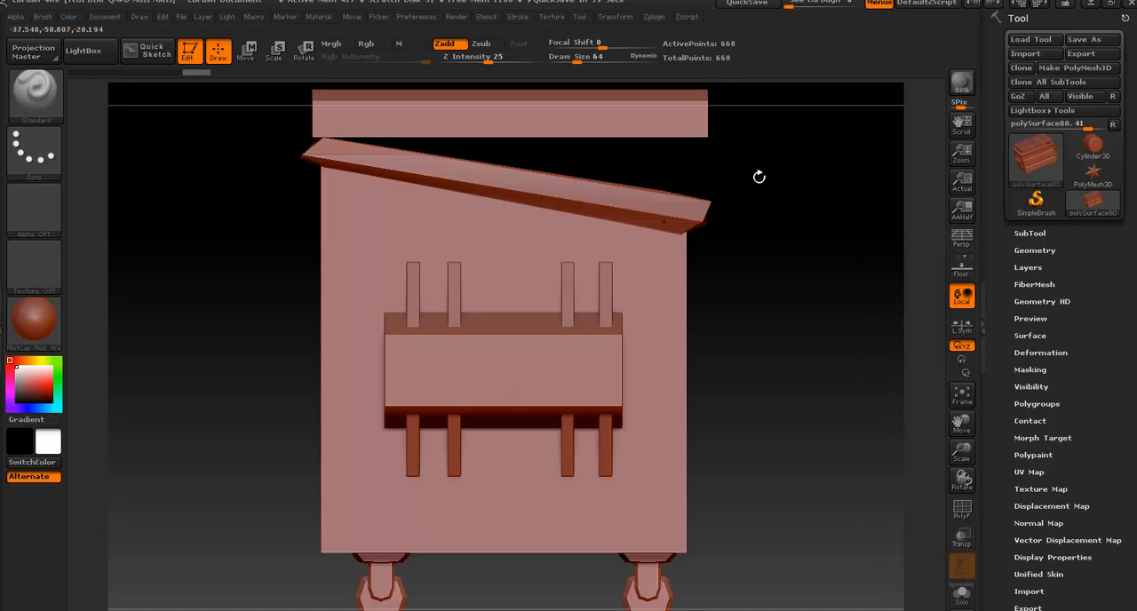
Inspect the dumpster's lid, rim and side brackets from several angles and distances, ending in a straight front view
mouse_move(770, 316)
left_mouse_down()
mouse_move(742, 319)
mouse_move(766, 321)
left_mouse_up()
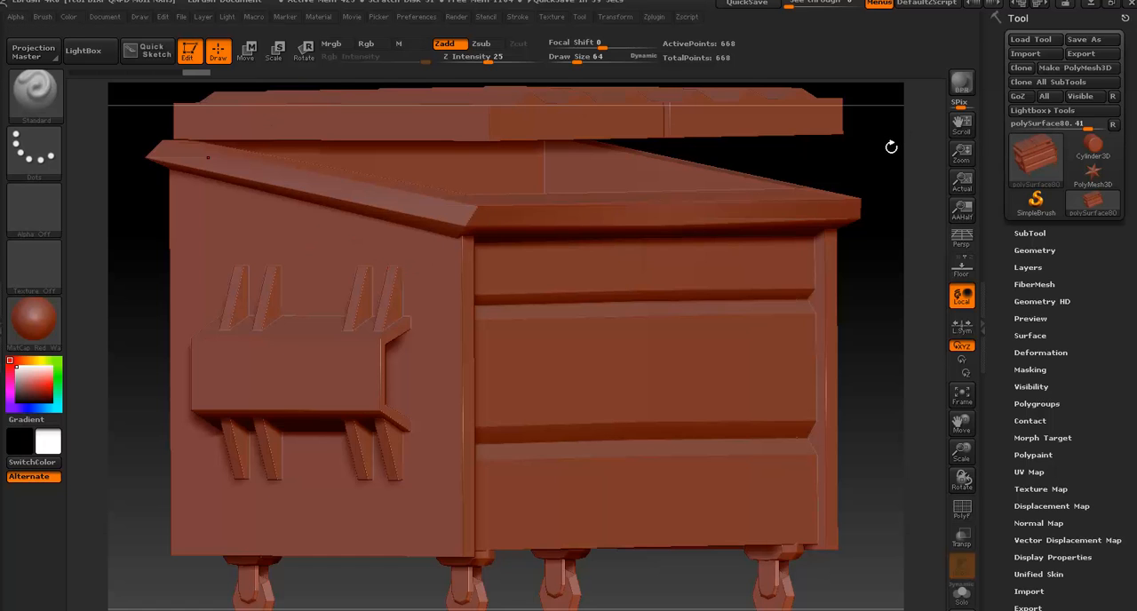
left_click_drag(863, 155, 876, 116, "alt")
left_click_drag(865, 214, 840, 195)
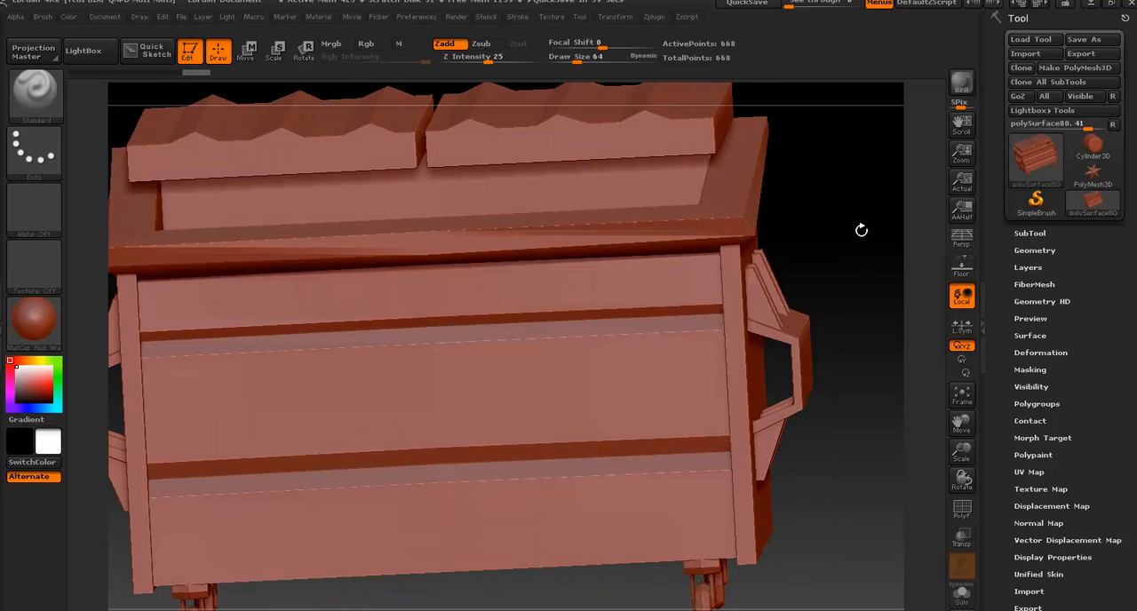
left_click_drag(845, 214, 632, 327)
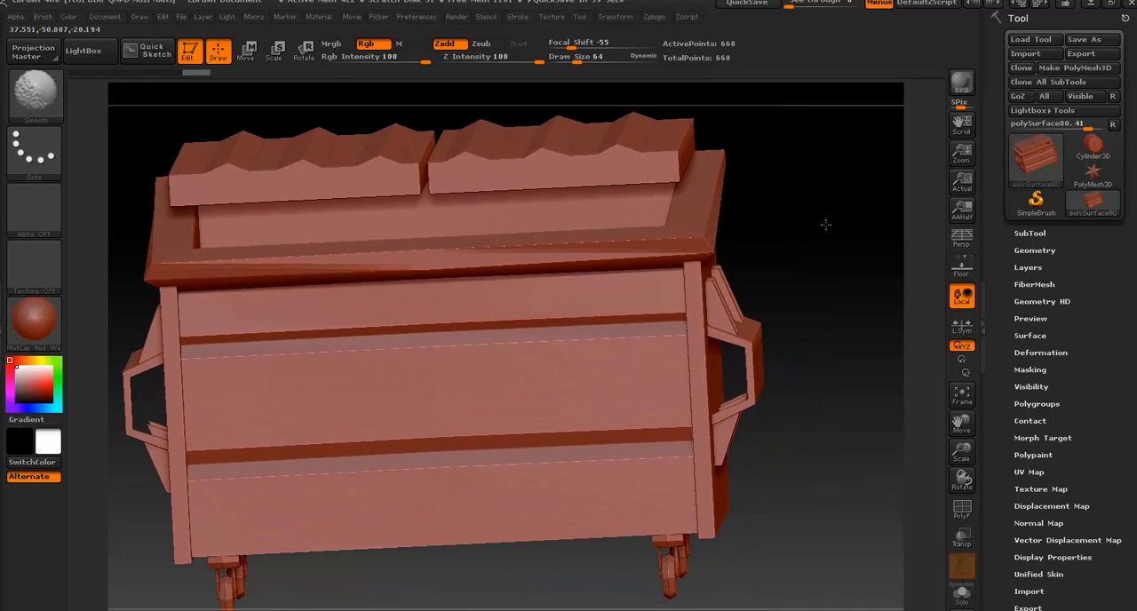
left_click_drag(826, 225, 721, 267, "shift")
left_click_drag(868, 229, 595, 322)
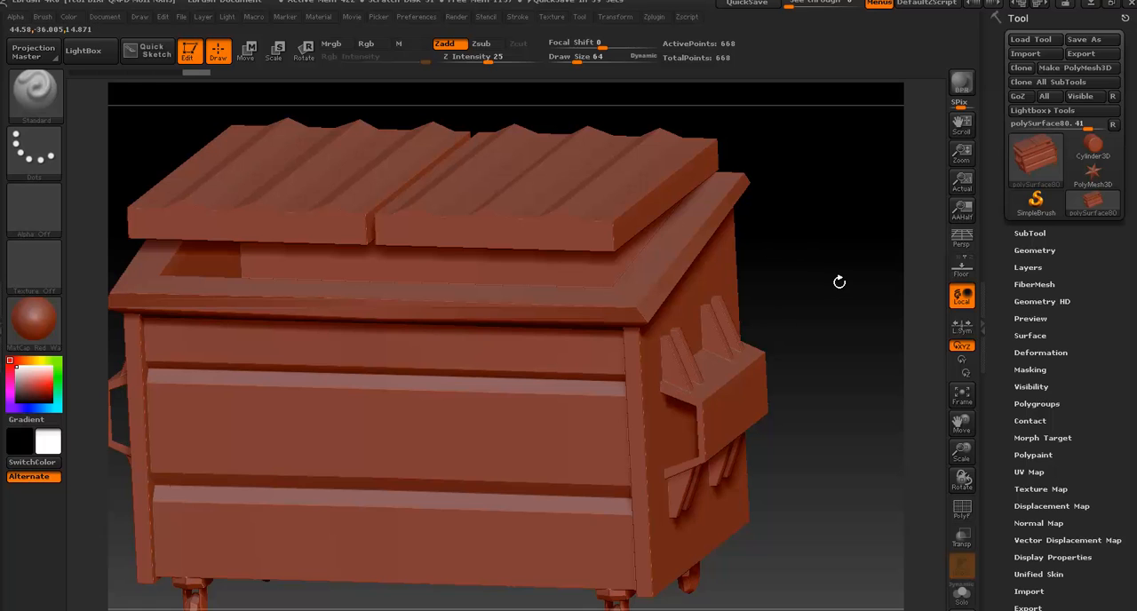
left_click_drag(849, 223, 859, 200)
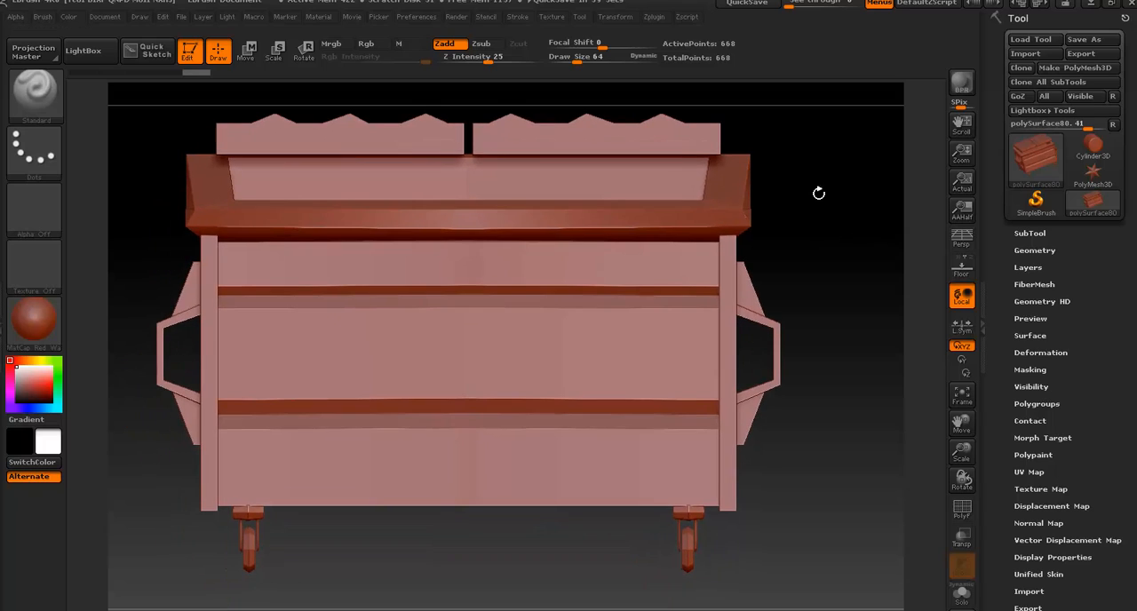